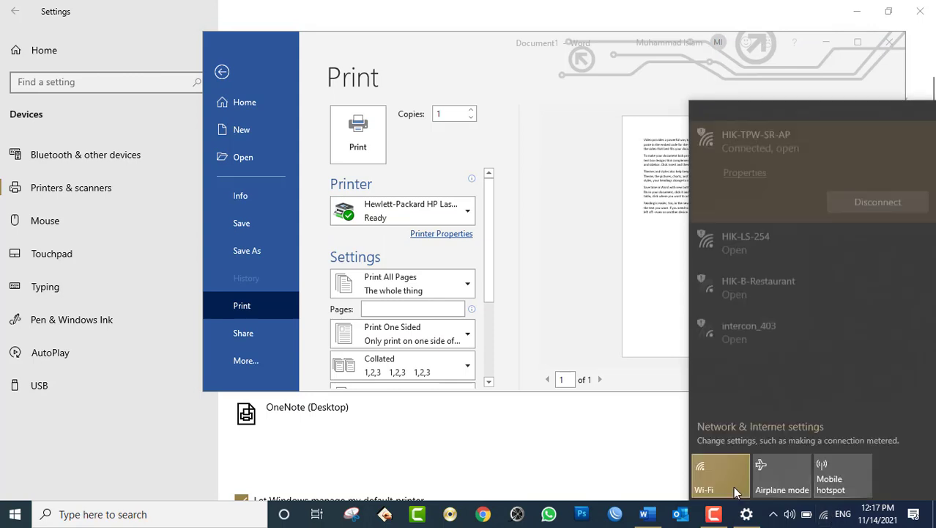
- Turn Wi-Fi off and check the available printers in Word's Print view
click(719, 480)
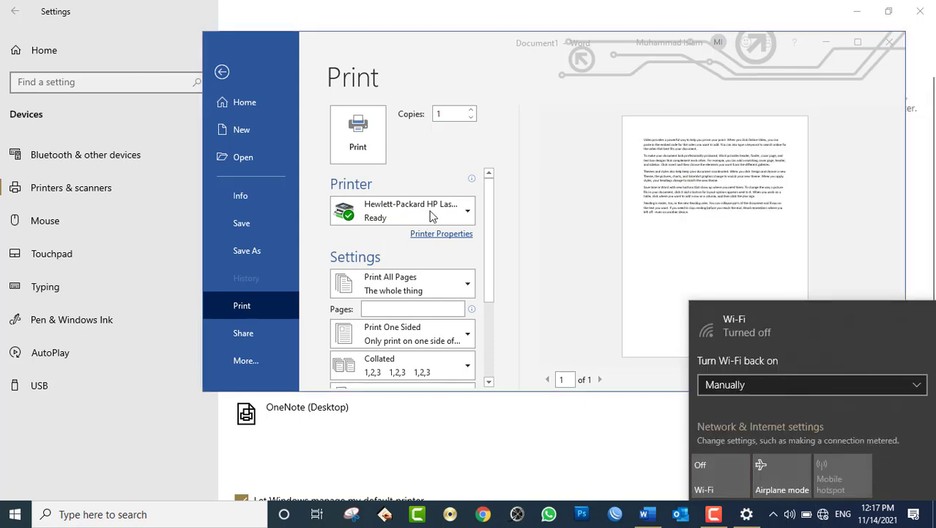
click(437, 210)
click(446, 211)
click(448, 213)
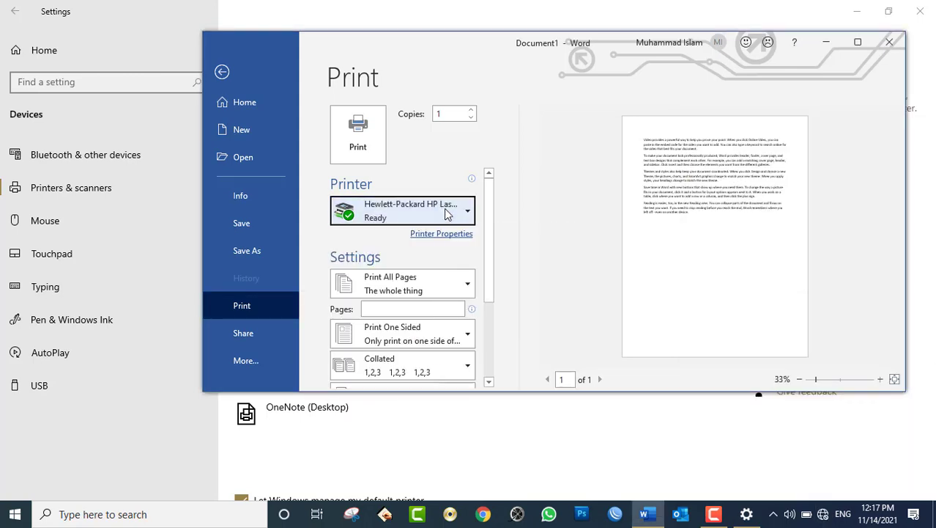
key(Escape)
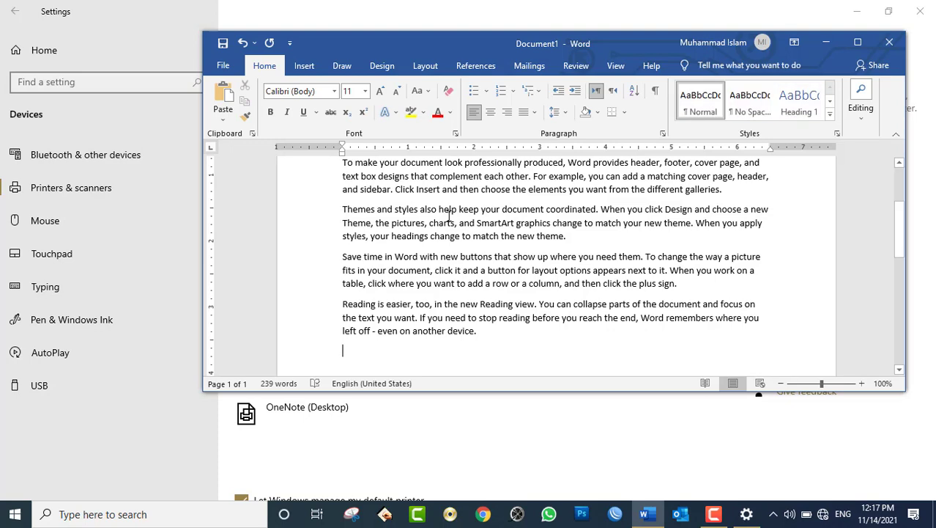
key(ctrl+p)
click(449, 211)
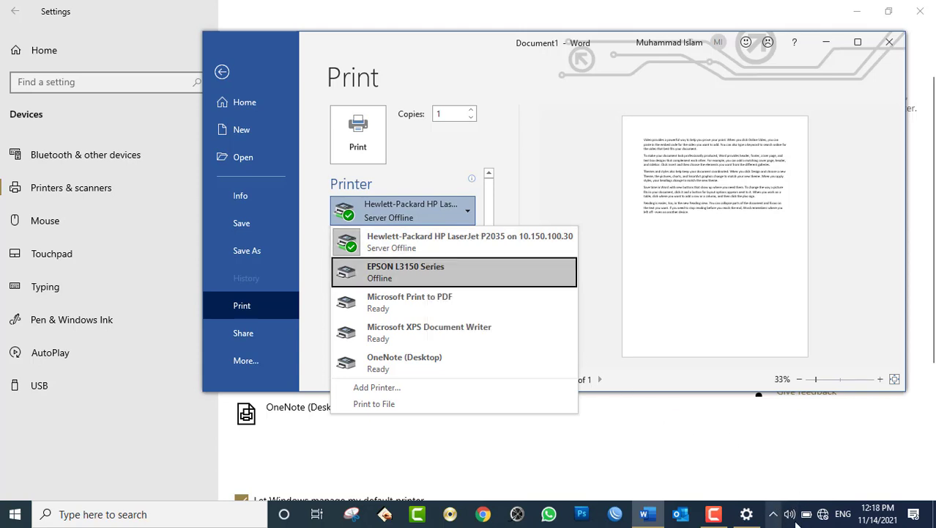
- Show the Wi-Fi network list and recheck Word's printer list, keeping the HP printer
click(823, 519)
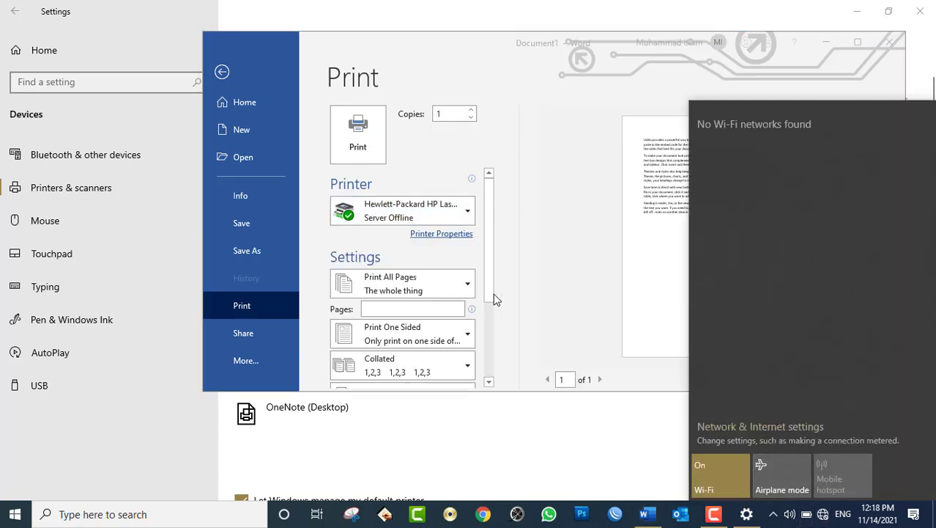
click(431, 212)
click(432, 214)
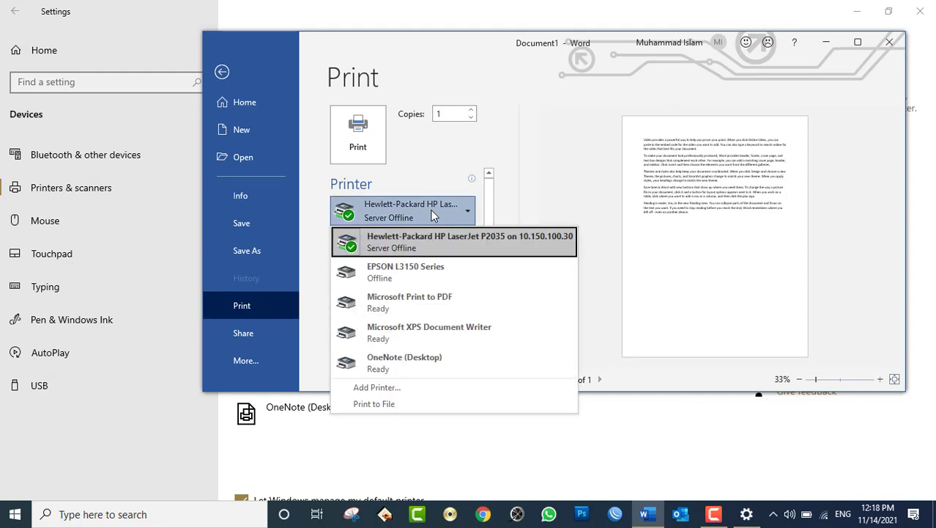
key(Escape)
key(Escape)
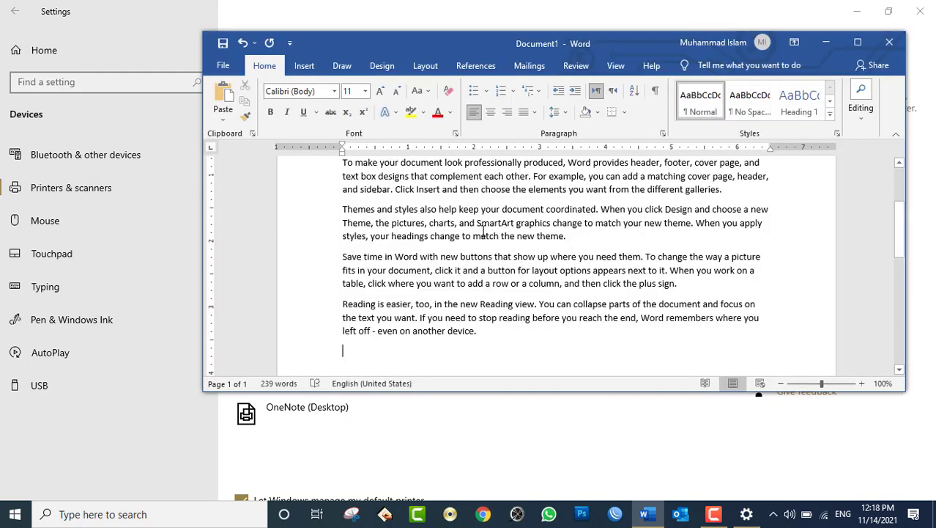
key(ctrl+p)
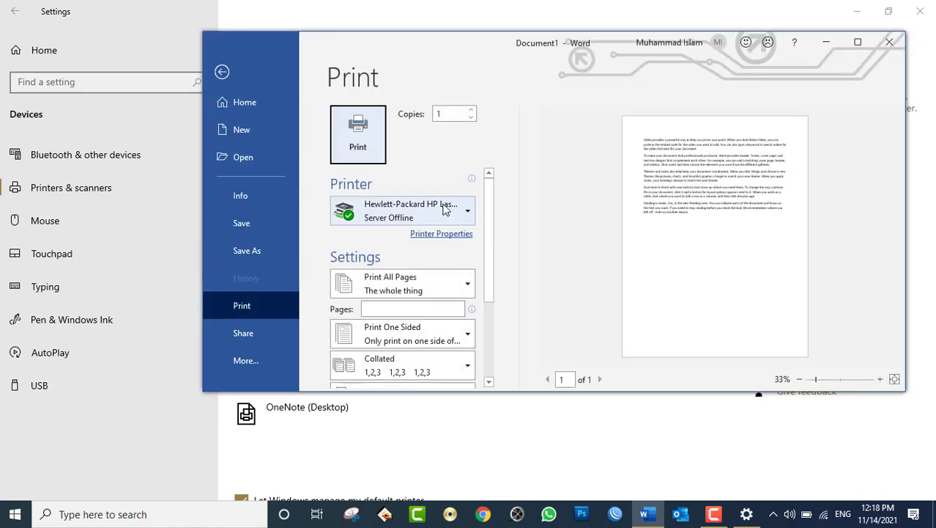
click(444, 210)
click(446, 207)
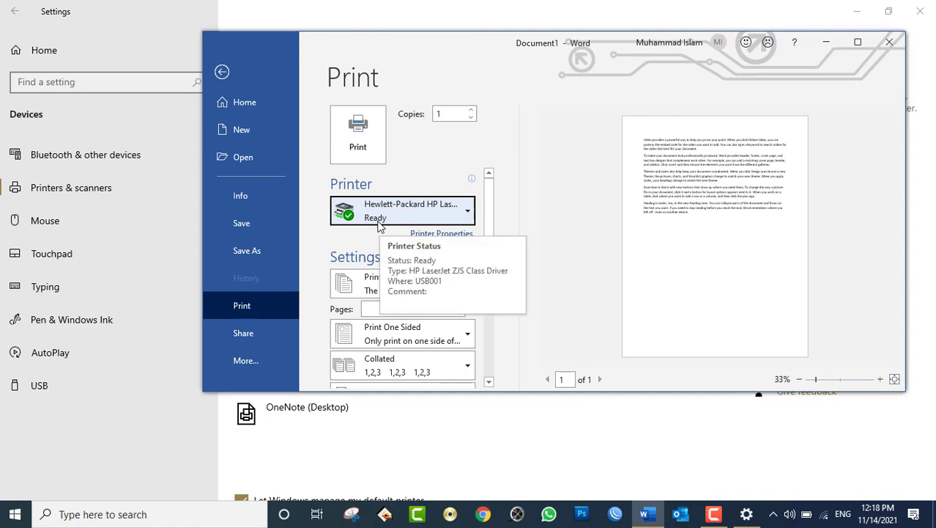
- Close Word without saving Document1
click(900, 46)
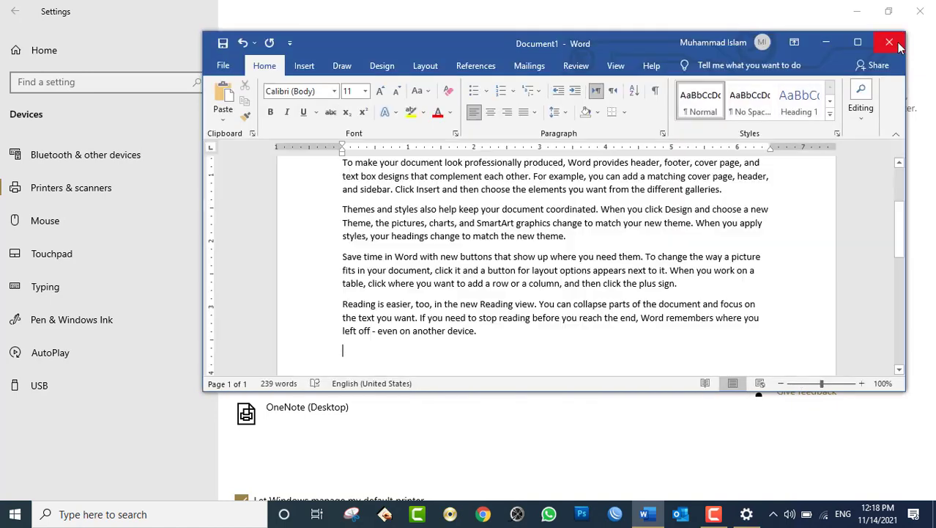
click(900, 46)
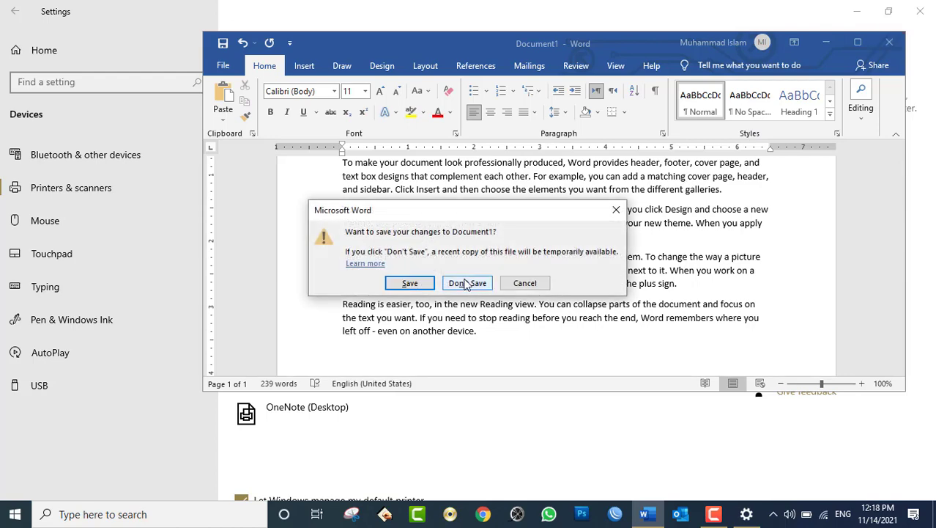
click(466, 284)
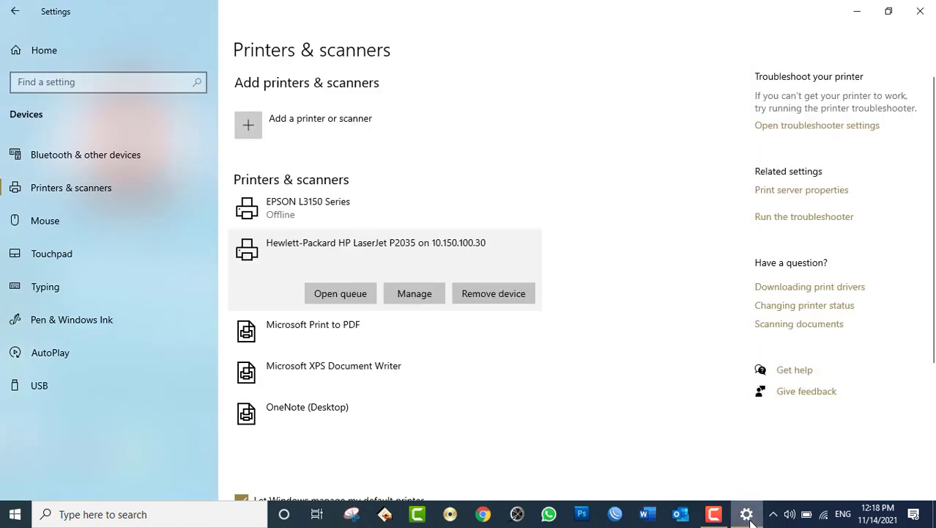
- Bring up the Run dialog over Printers & scanners, still holding winword
mouse_move(743, 513)
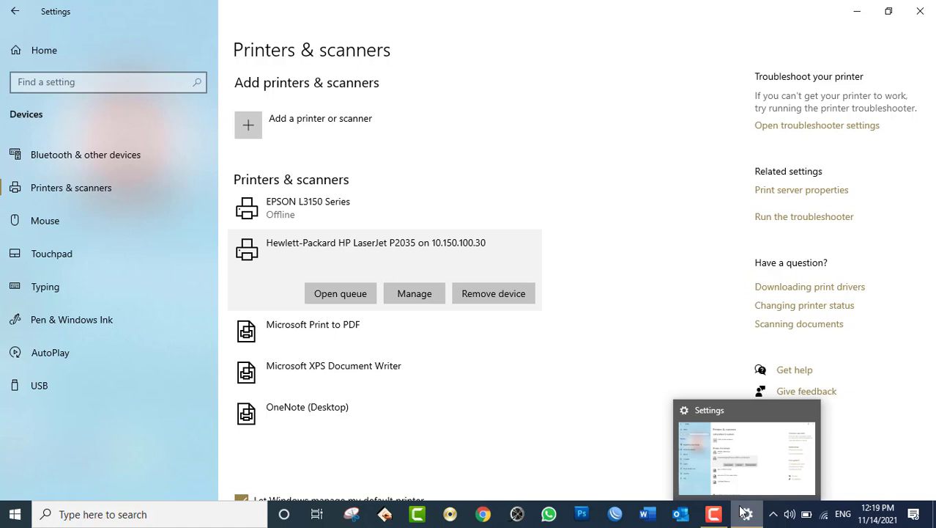
key(super+r)
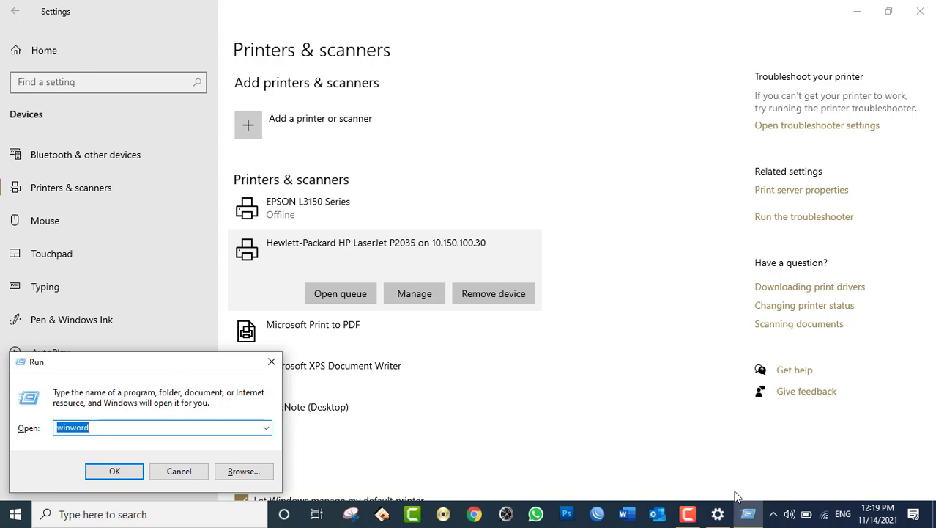
- Run \\10.150.100.30 to browse its shared printer and folders
text(\\)
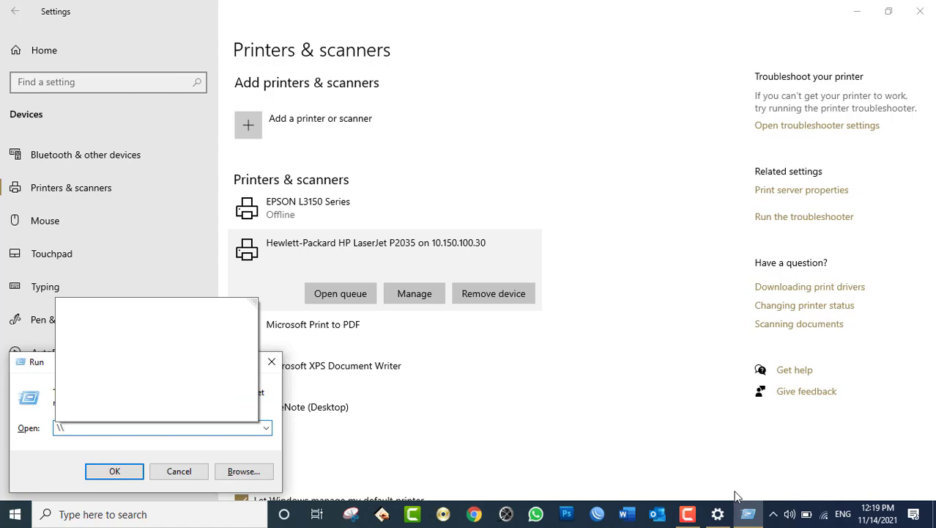
text(10.150.1)
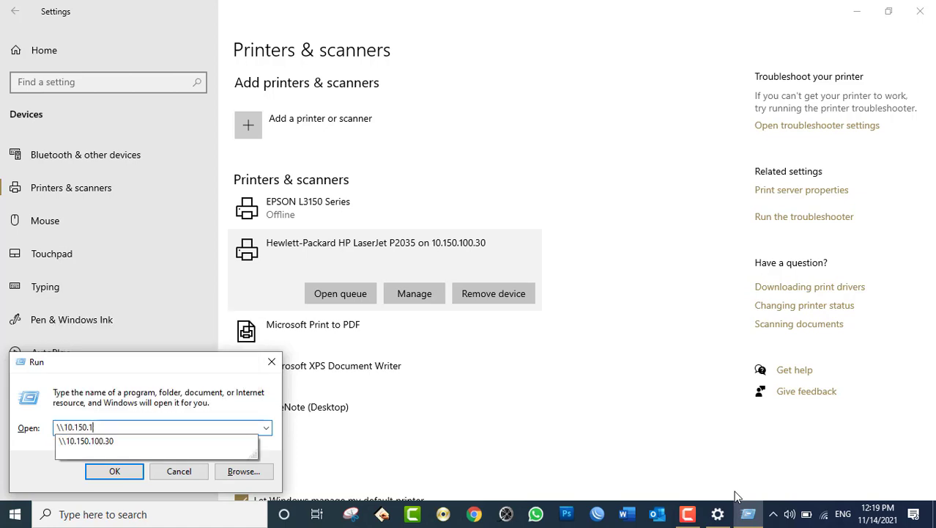
text(00.30)
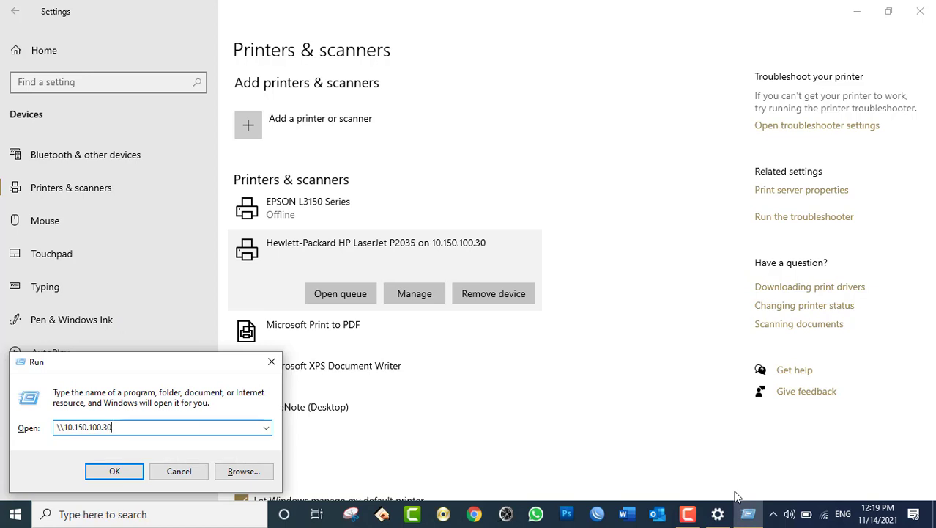
click(114, 472)
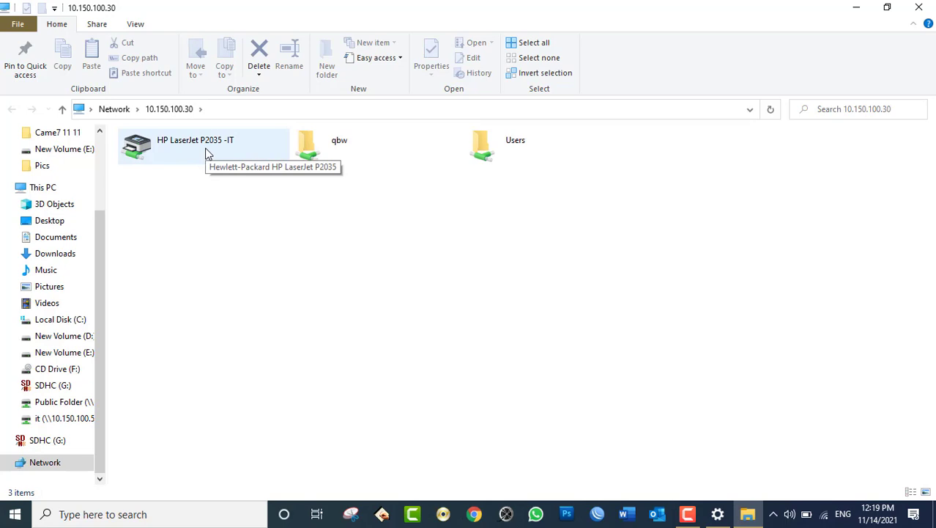
- Connect to the shared HP LaserJet P2035 -IT printer, then close the network folder window
right_click(206, 153)
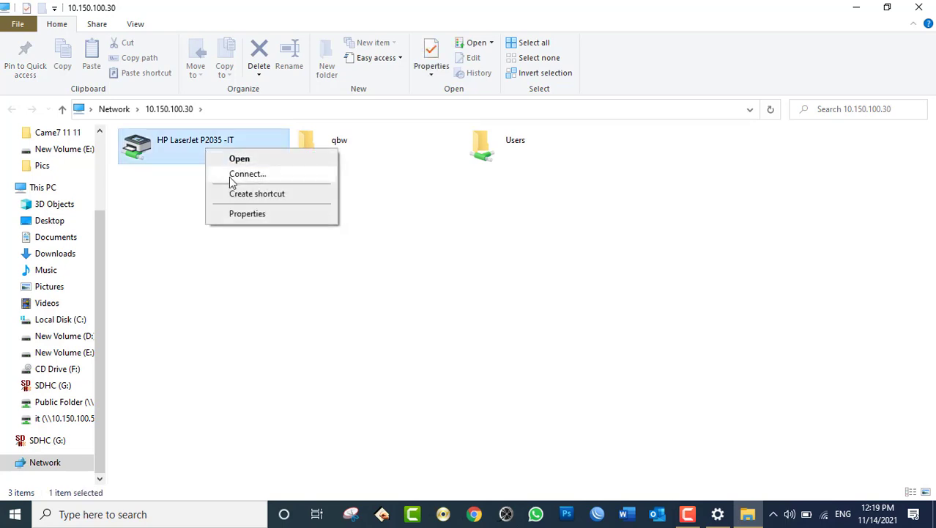
click(231, 177)
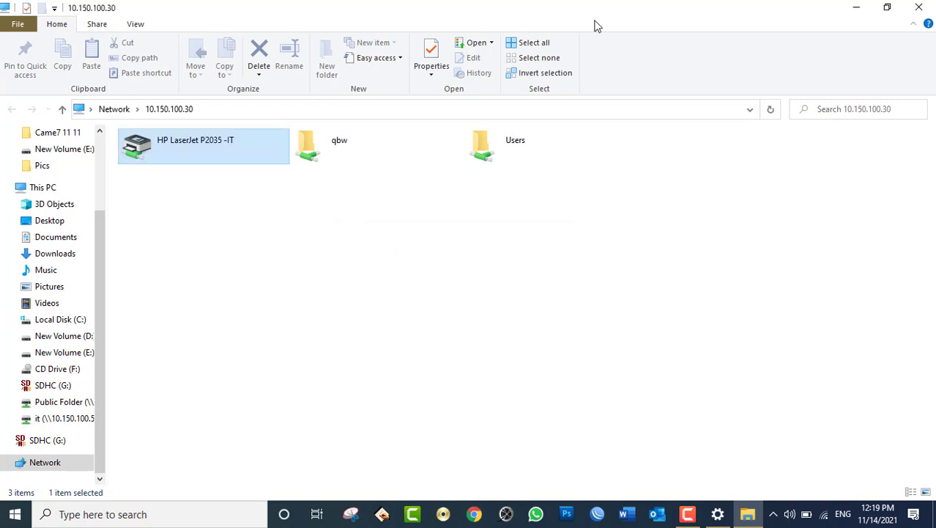
click(919, 6)
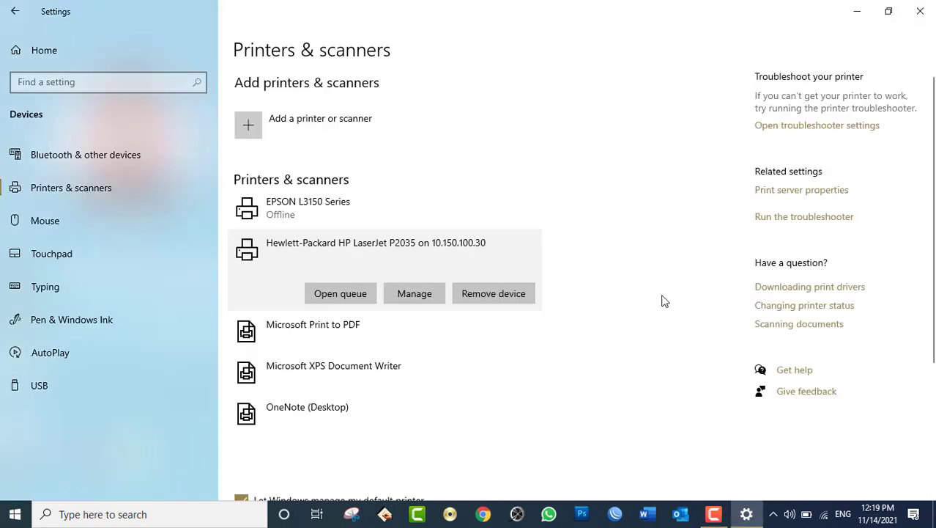
- Run the network address \10.150.100.30 from the Run dialog
key(super+r)
text(\10.)
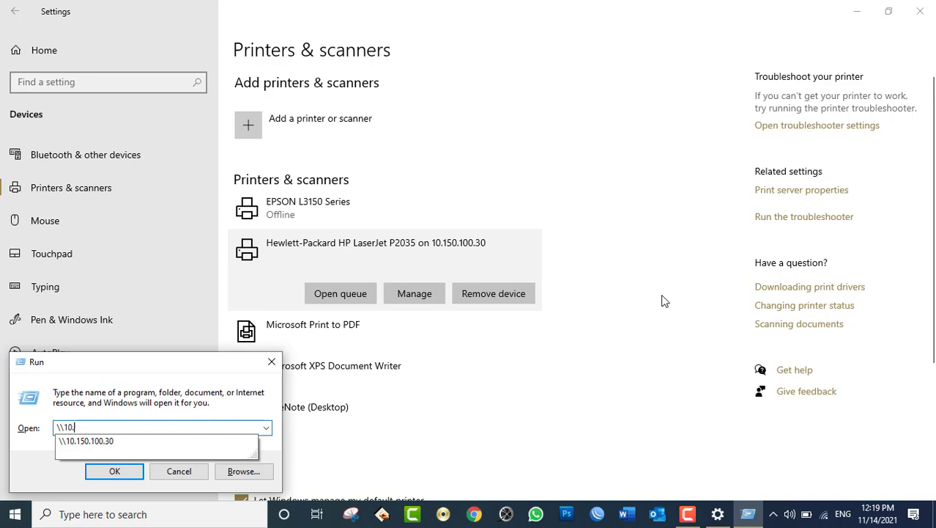
text(150.100.)
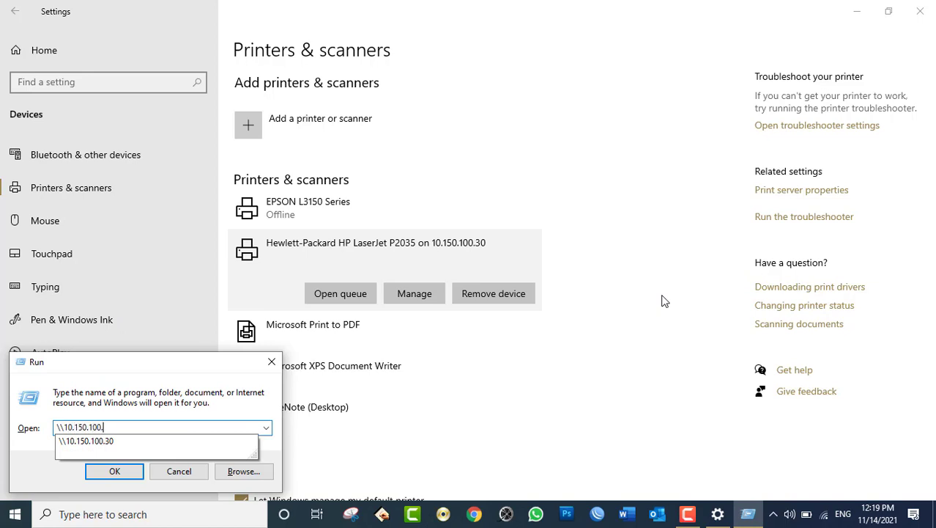
text(30)
key(Return)
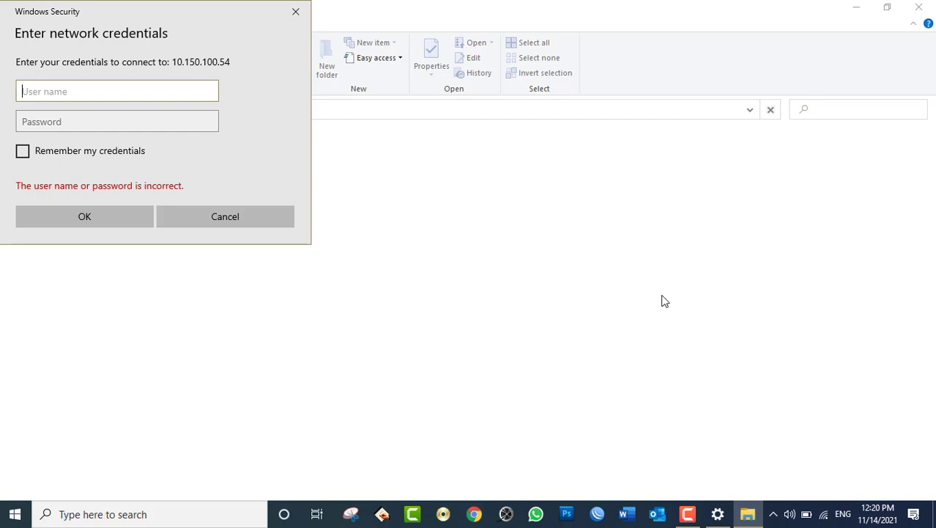
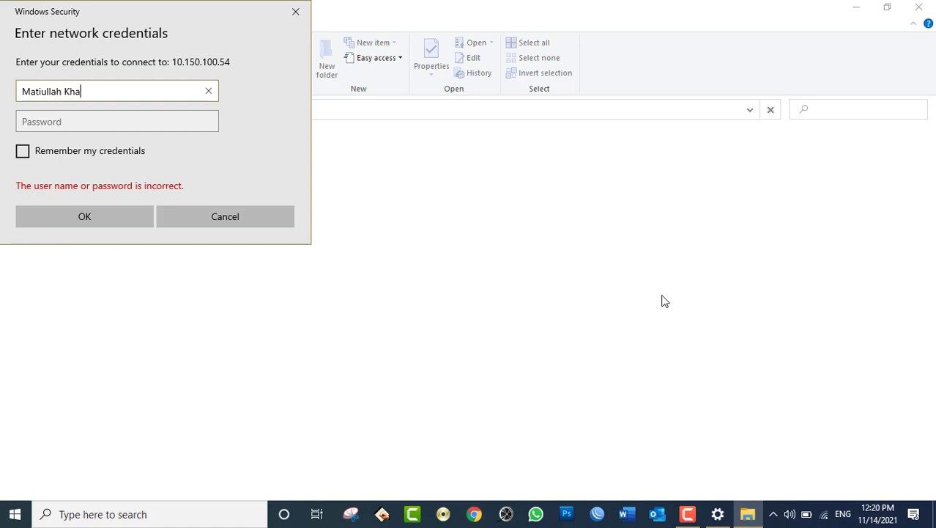
- Submit a user account name and password in the network credentials prompt
key(Tab)
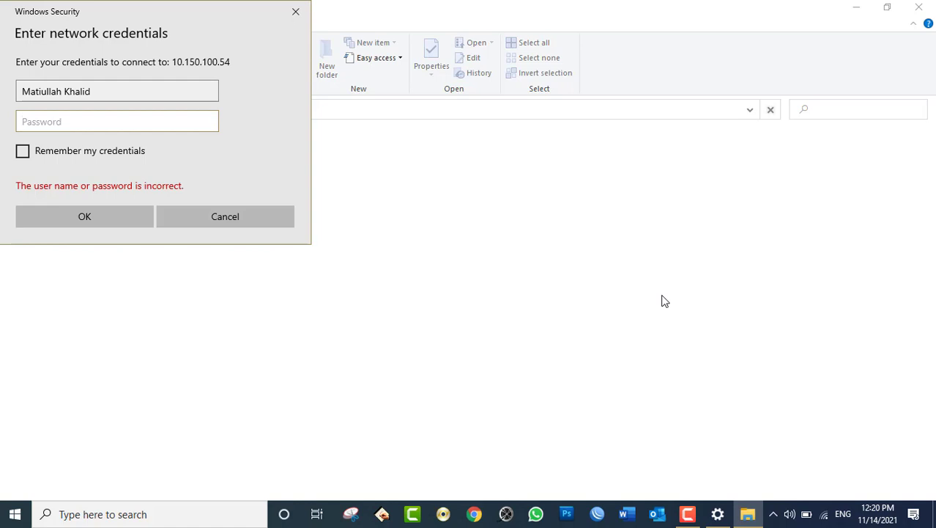
text(•••••••••)
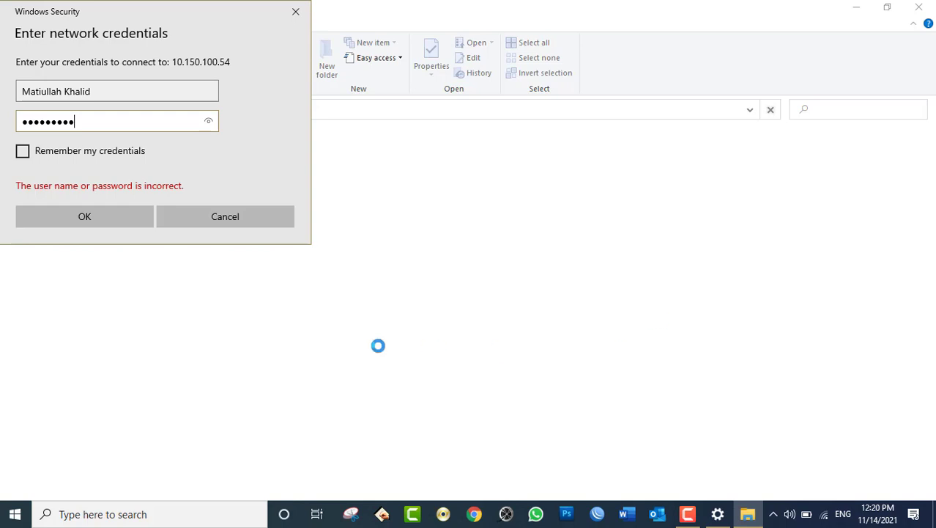
click(88, 212)
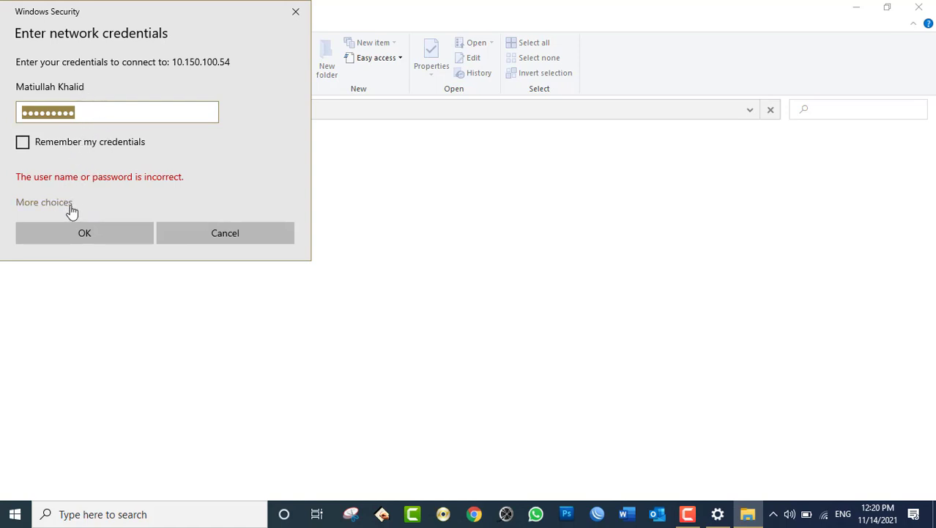
- Switch to a different account and submit Administrator with its password
click(68, 204)
click(102, 114)
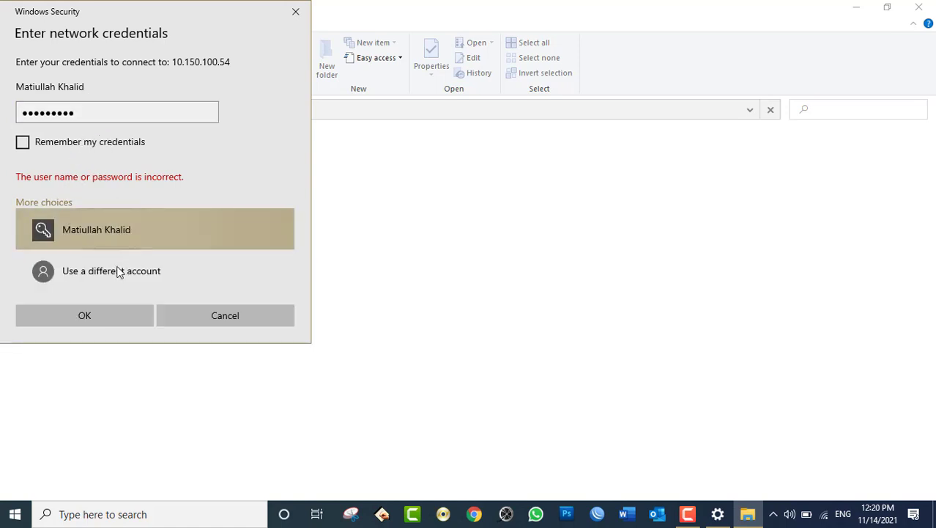
click(119, 271)
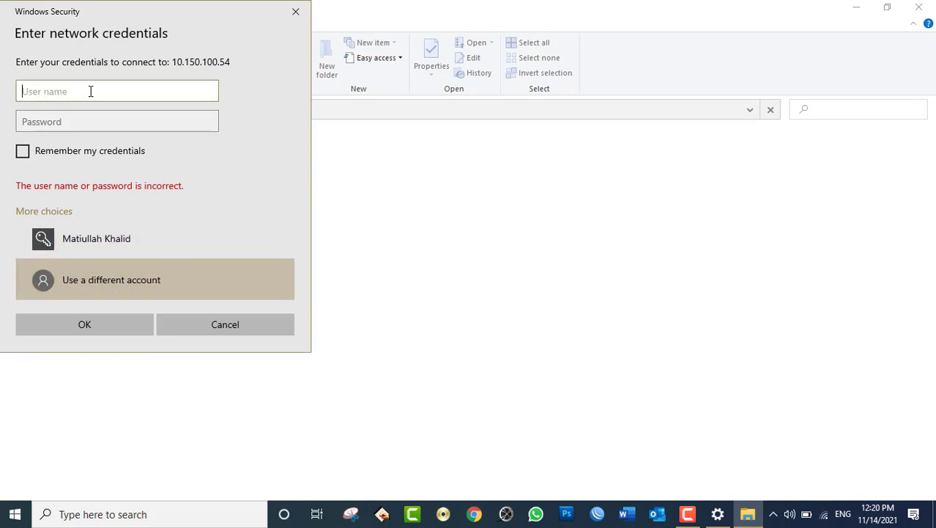
text(Administrator)
key(Tab)
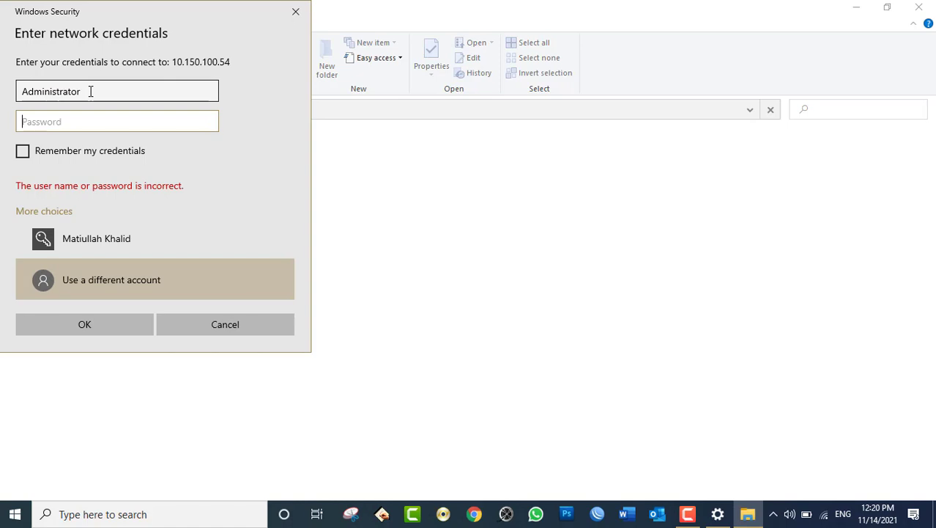
text(••)
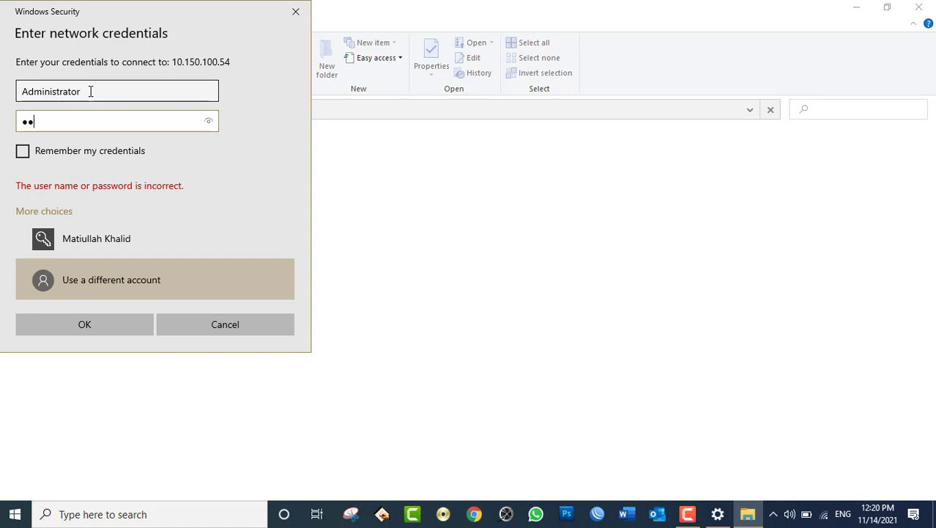
key(BackSpace)
key(BackSpace)
text(••••••••••••••••••)
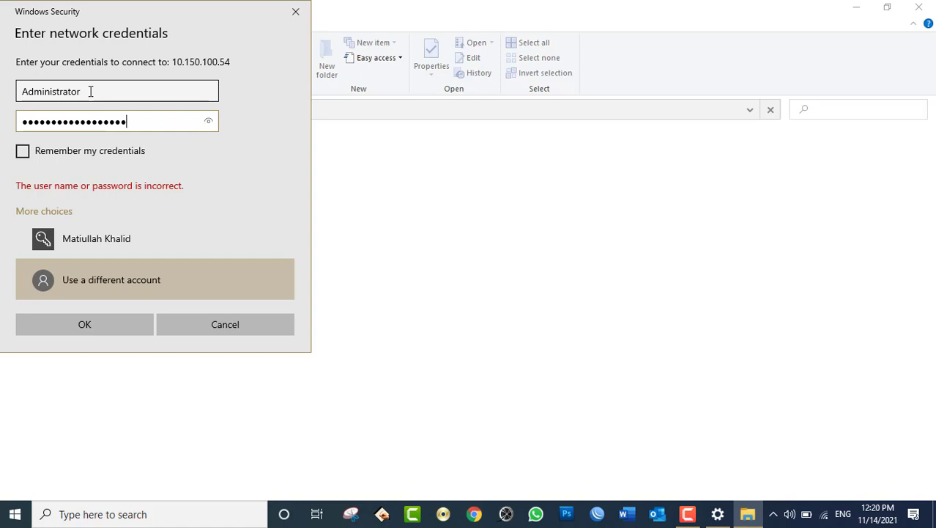
key(Return)
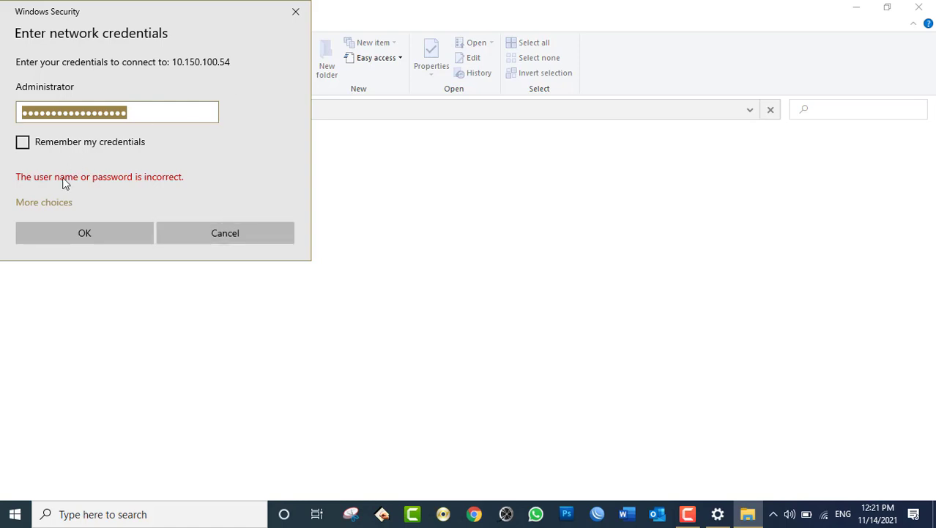
click(55, 208)
- Try a different account, entering another user's name and password and submitting
click(131, 279)
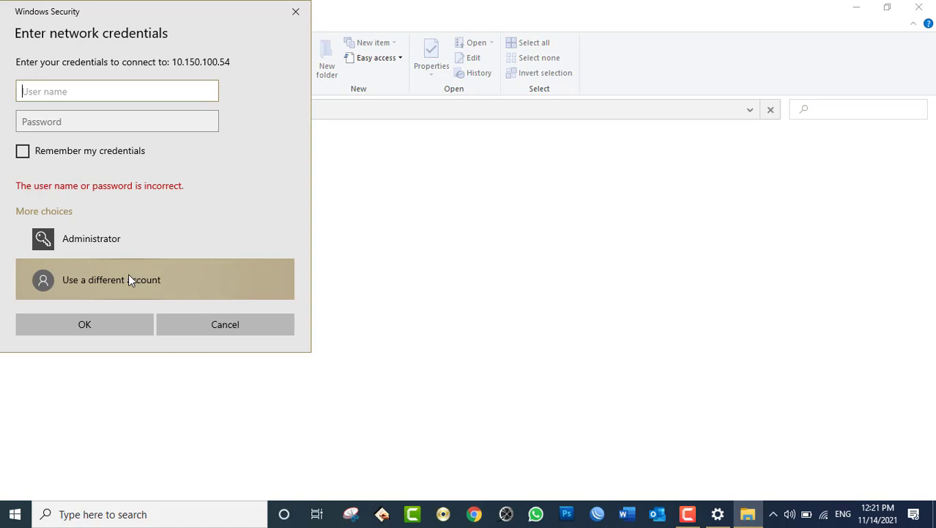
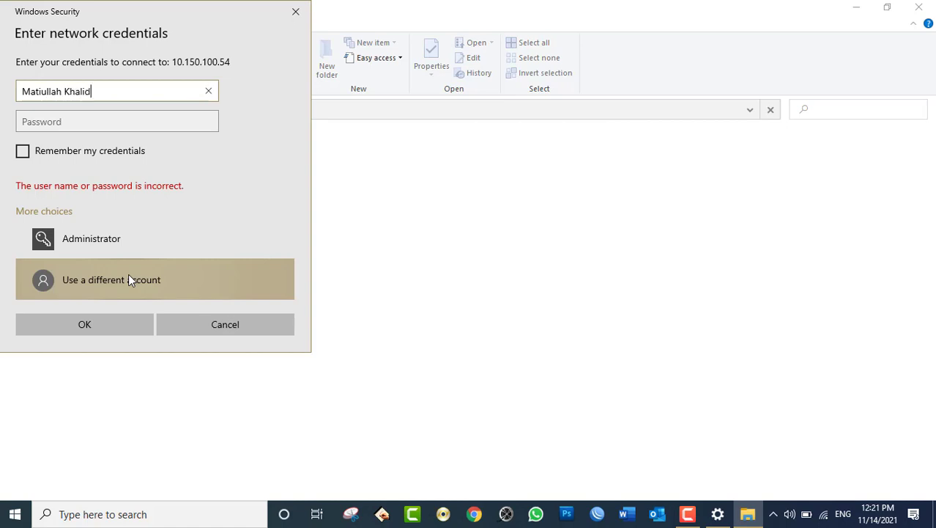
key(Tab)
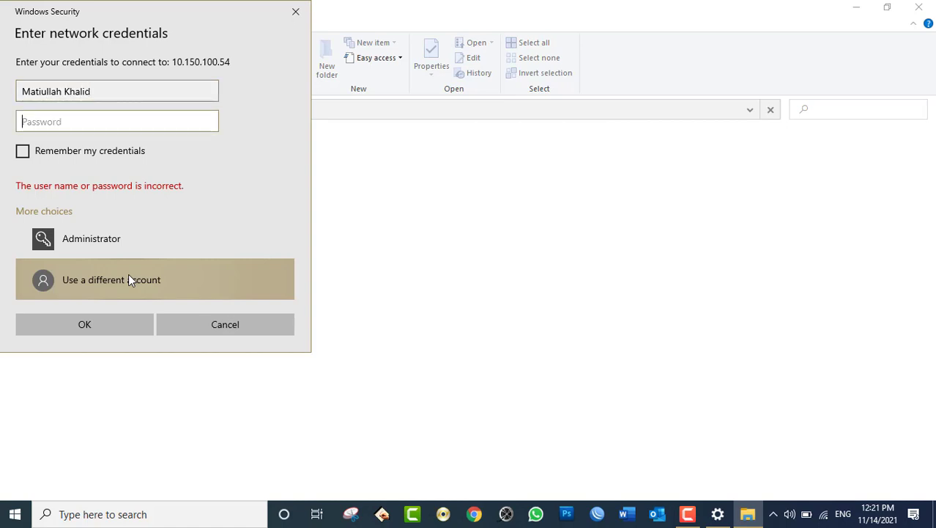
text(******)
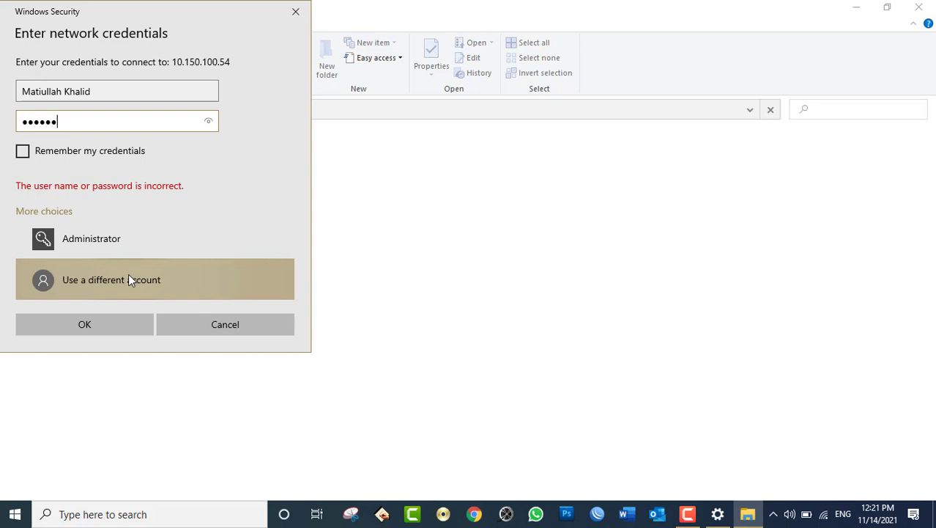
text(**)
key(BackSpace)
key(BackSpace)
key(BackSpace)
key(BackSpace)
key(BackSpace)
key(BackSpace)
key(BackSpace)
key(BackSpace)
text(*********)
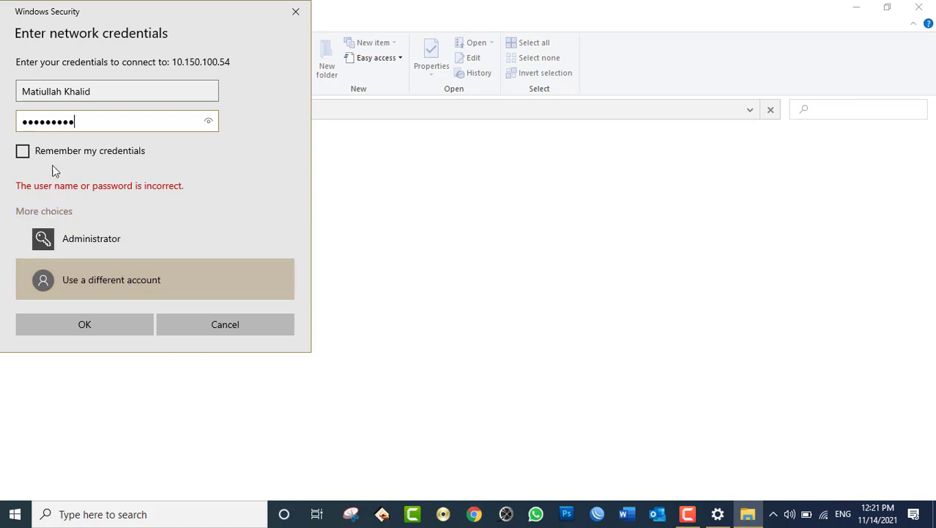
click(95, 323)
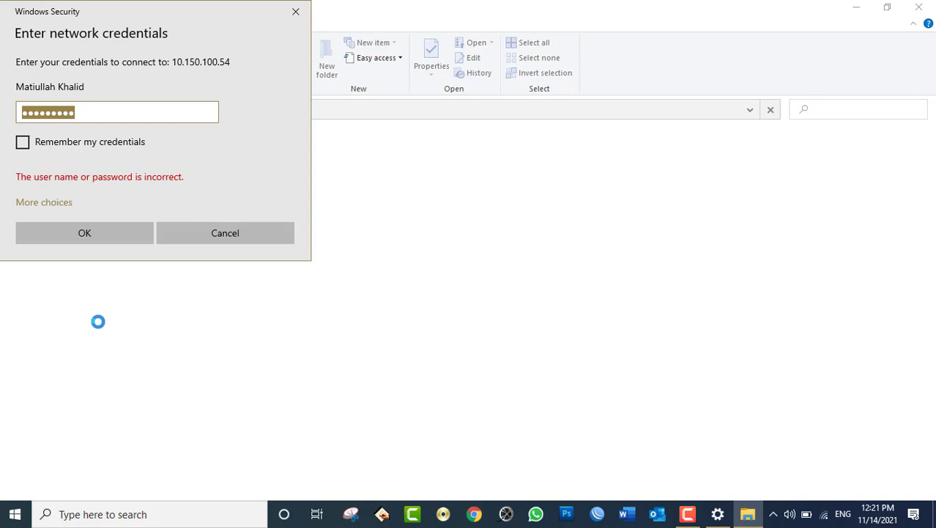
- Cancel the 10.150.100.54 login prompt and close File Explorer
key(ctrl+v)
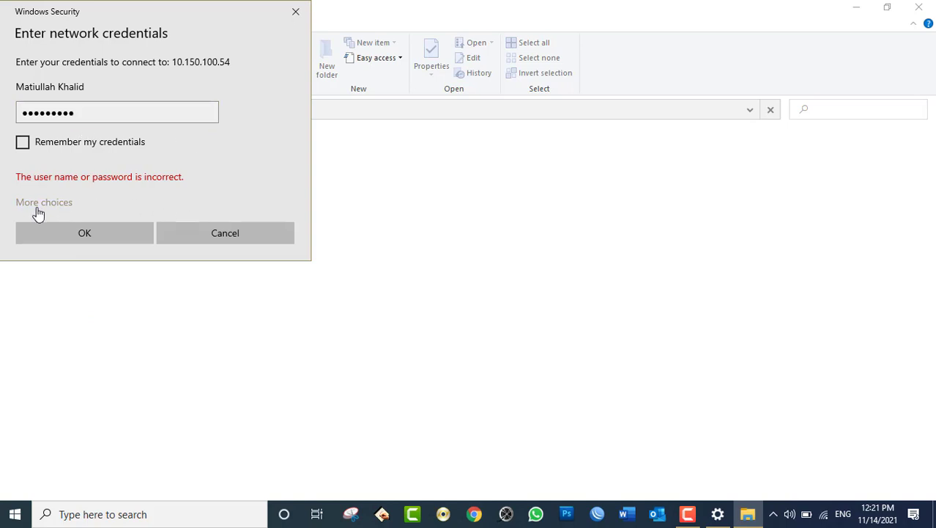
click(38, 207)
click(94, 270)
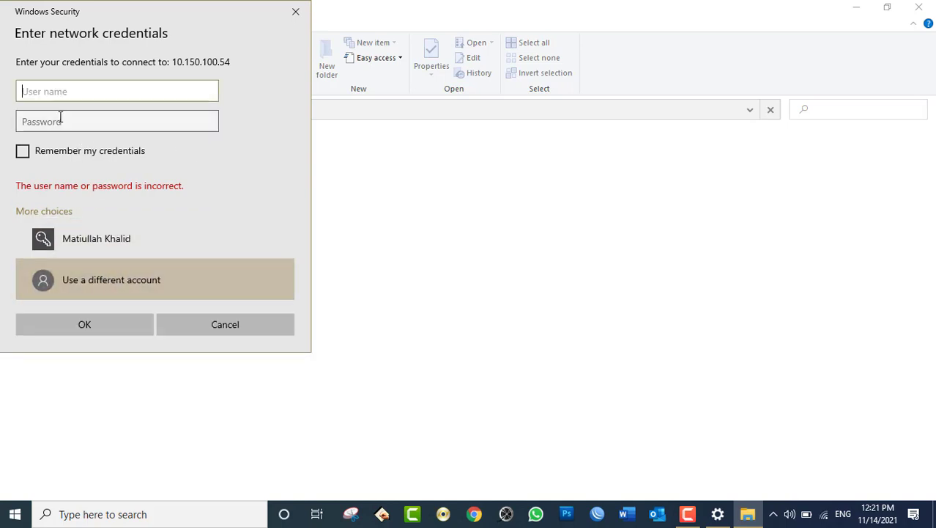
click(248, 324)
click(918, 7)
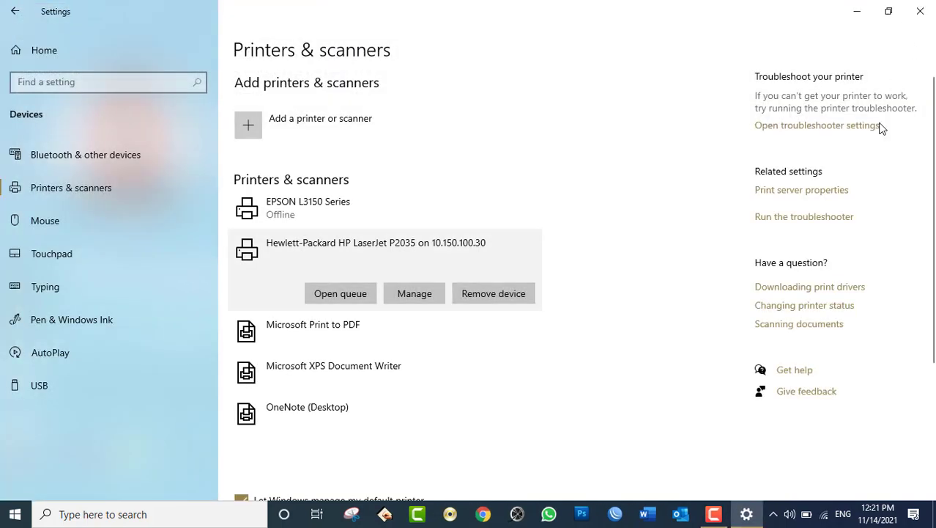
- Reopen the \\10.150.100.30 shares from Run and close that window
key(super+r)
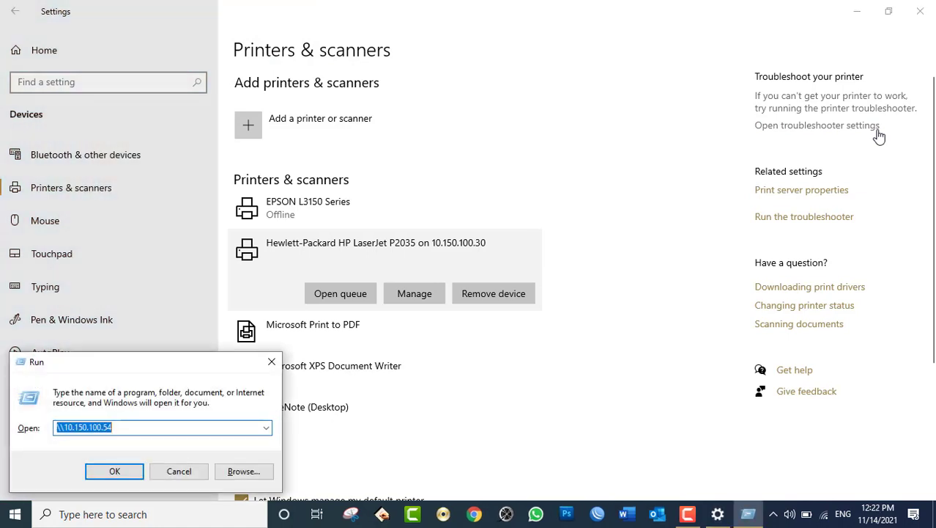
key(Return)
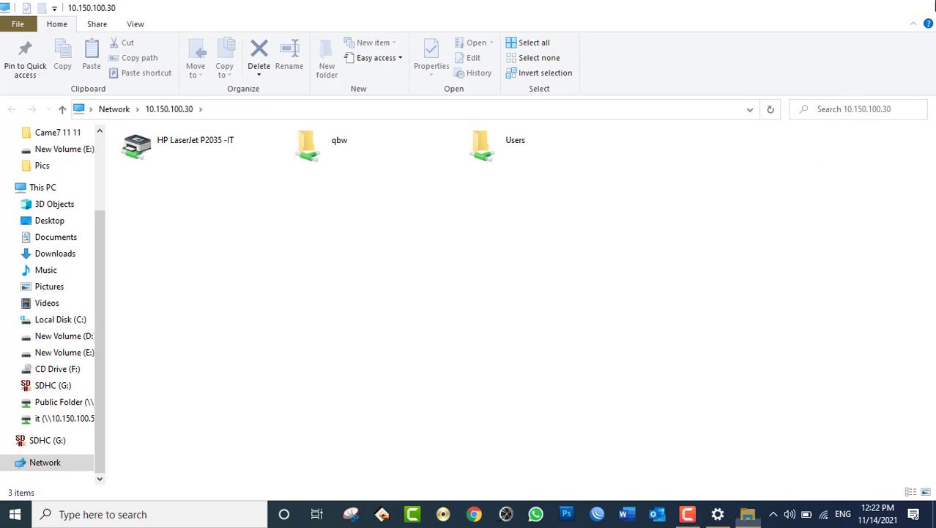
click(919, 7)
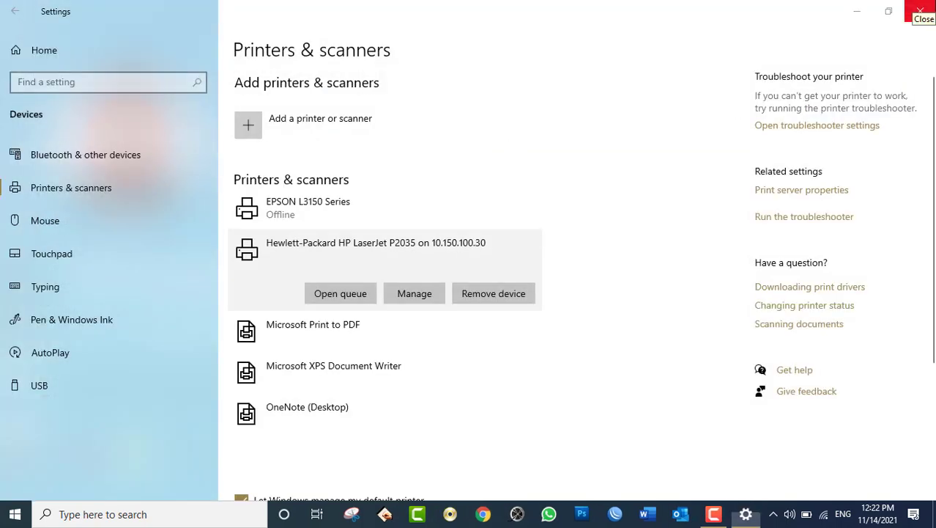
- Change the Run address to \\10.150.100.2 and open it
key(super+r)
key(End)
key(BackSpace)
key(BackSpace)
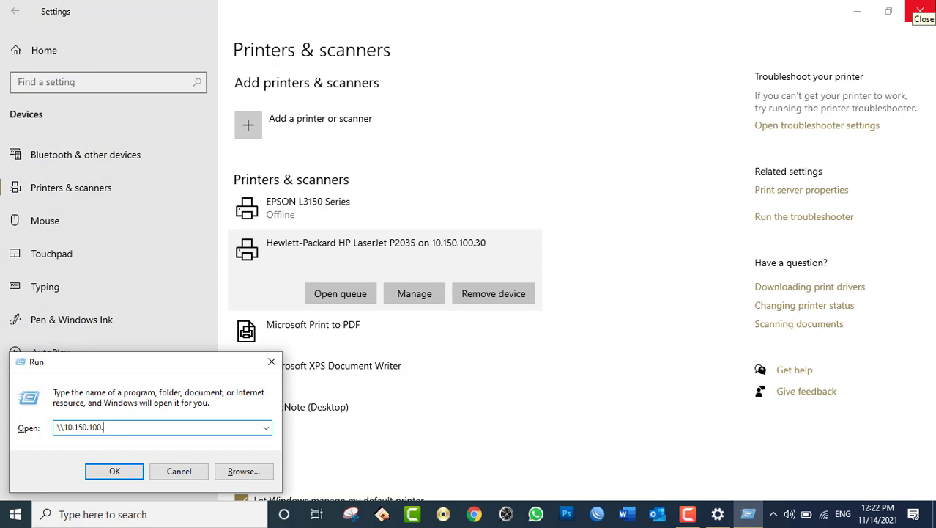
text(2)
key(Return)
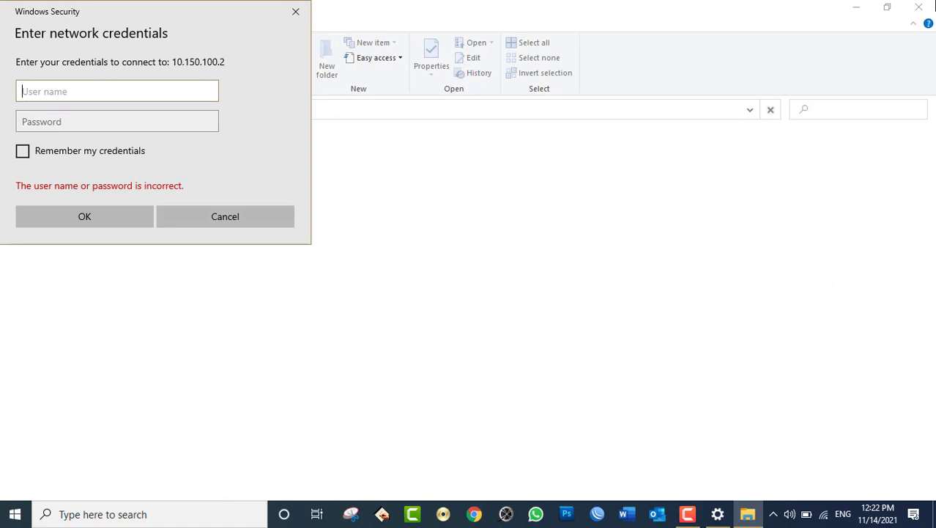
- Sign in to 10.150.100.2 as administrator with its password
text(administrator)
key(Tab)
text(*****************)
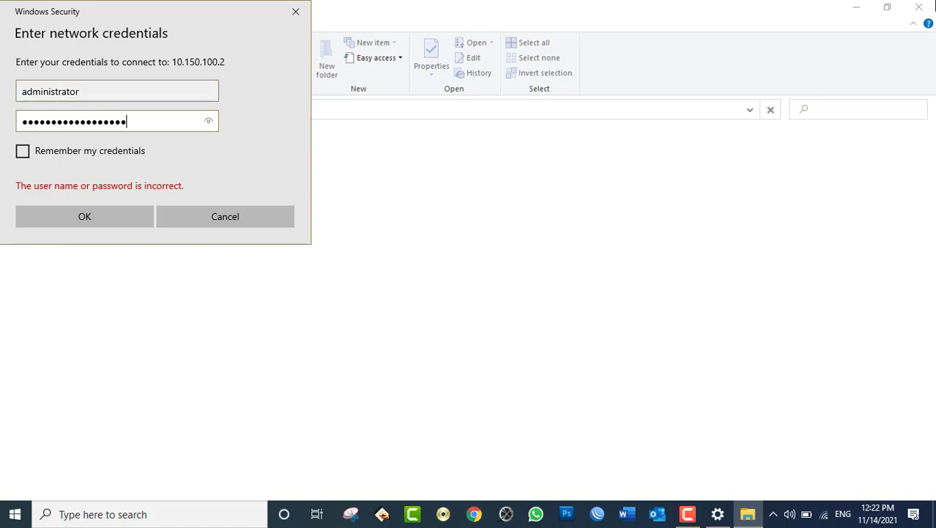
click(98, 220)
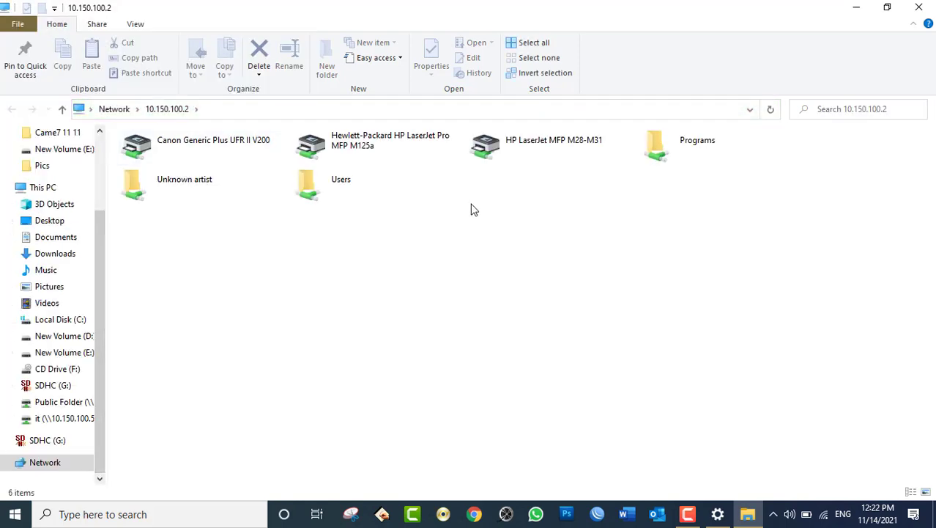
- Inspect the HP M125a, HP M28-M31 and Canon printers without connecting, then minimize Settings
click(388, 151)
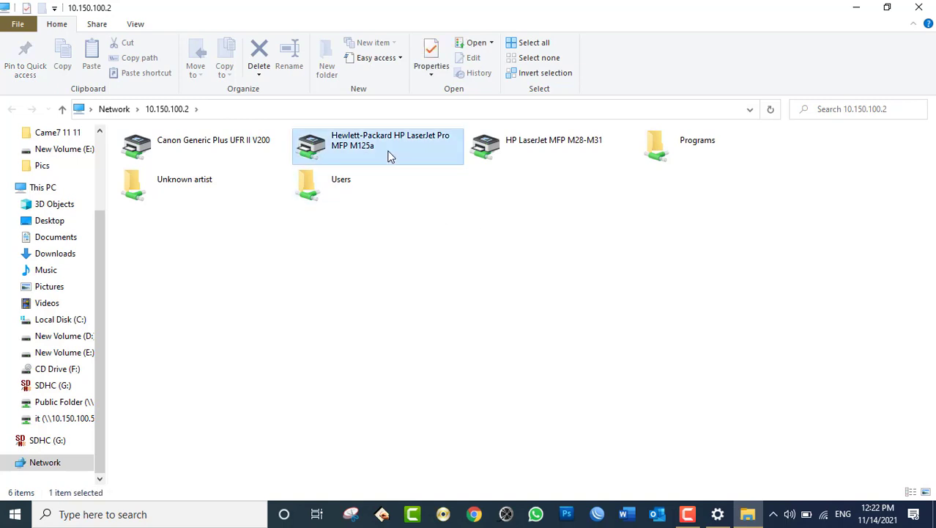
click(494, 148)
click(260, 152)
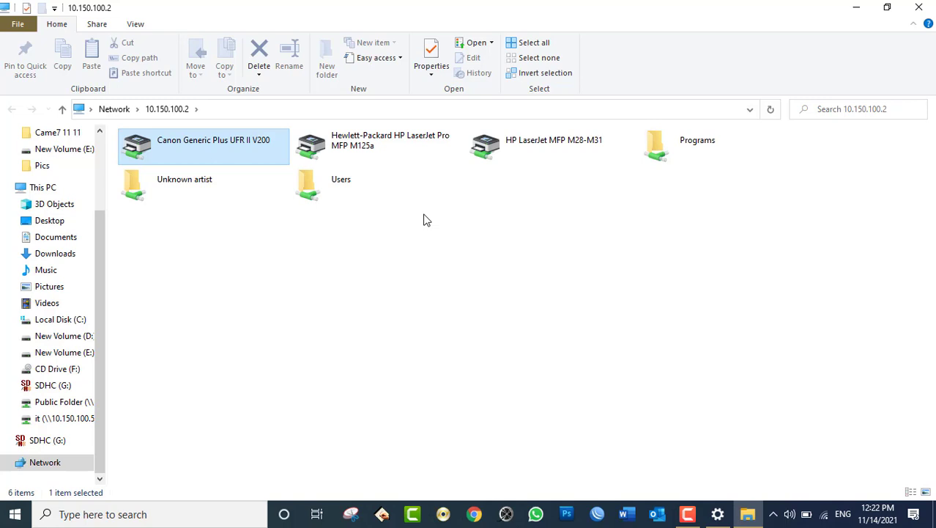
right_click(208, 147)
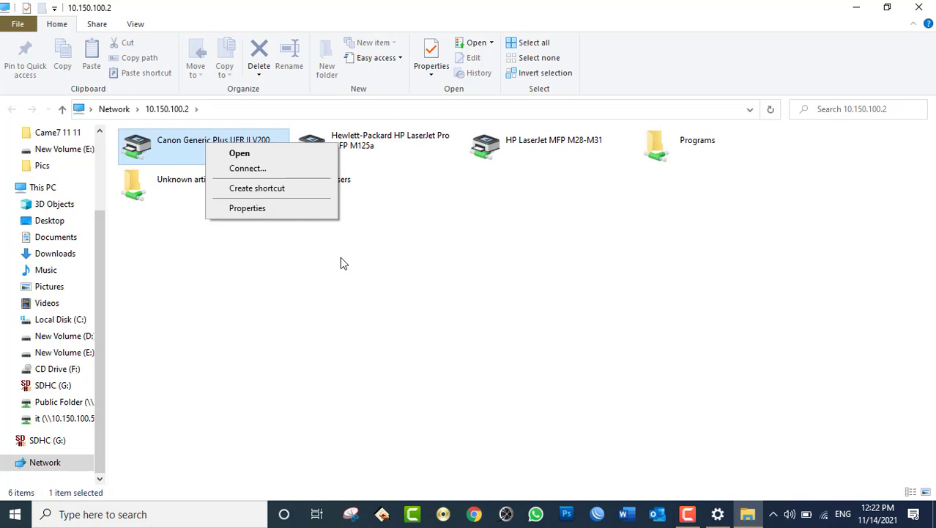
click(403, 283)
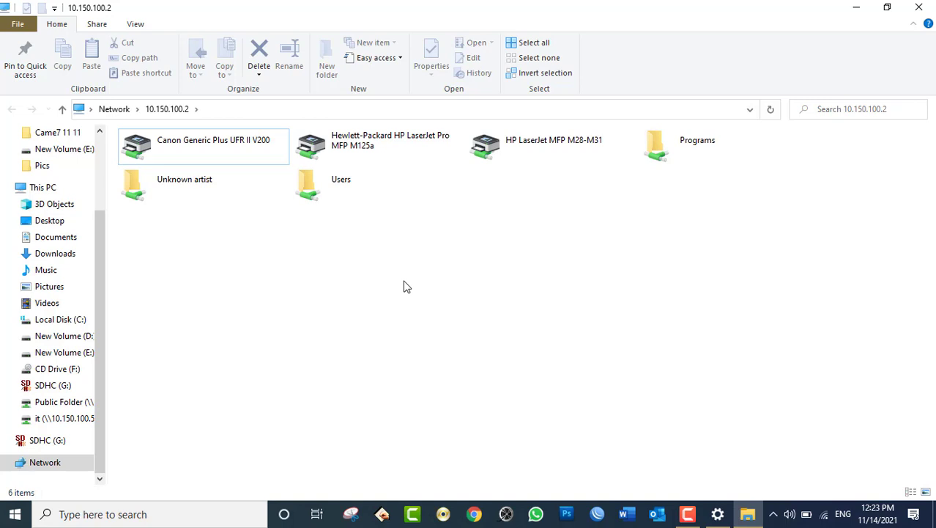
click(717, 513)
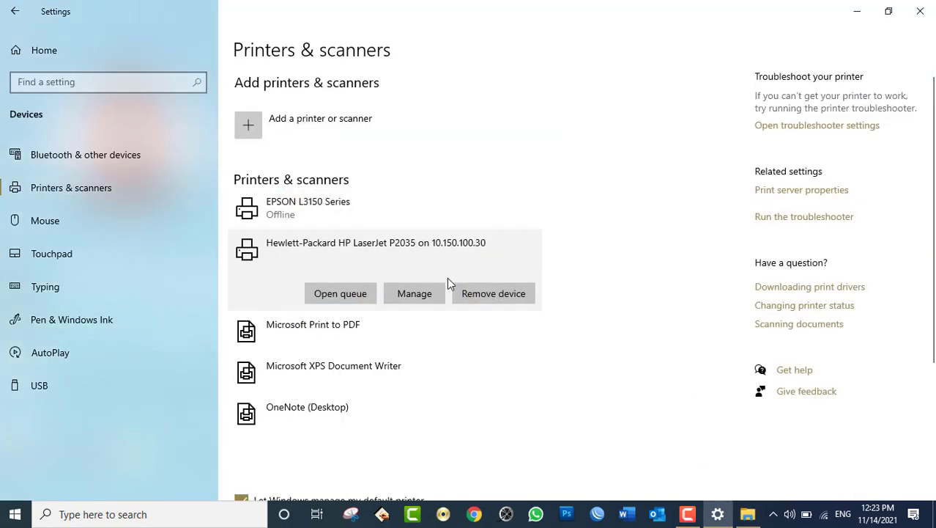
click(717, 513)
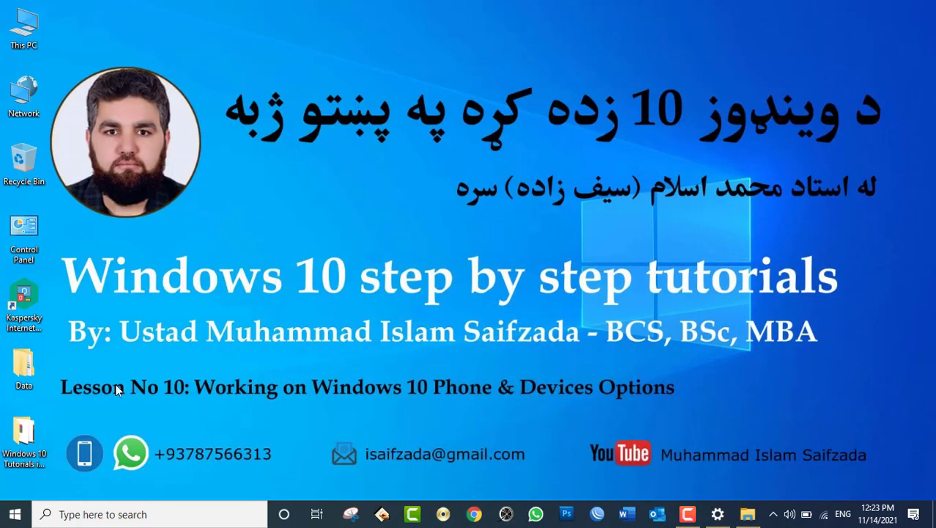
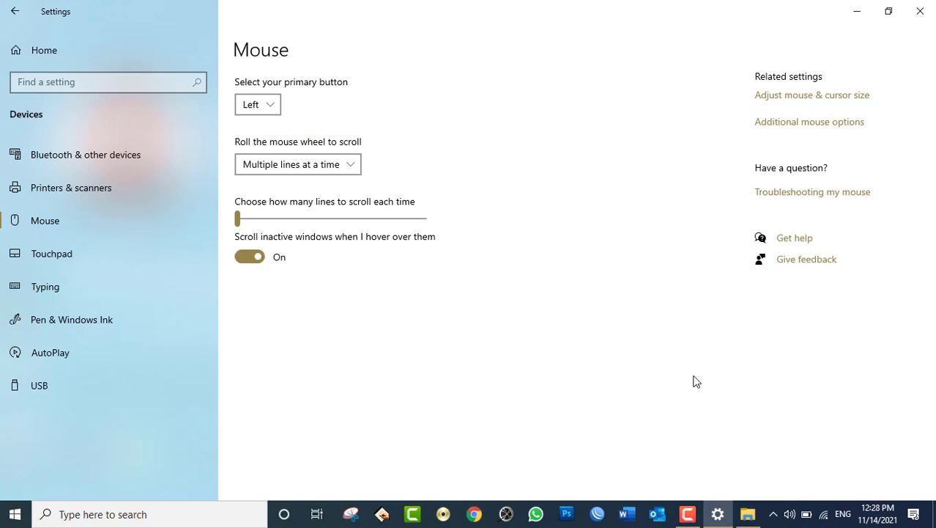
- Launch Microsoft Word from the Run box and start a new blank document
key(super+r)
text(control mouse)
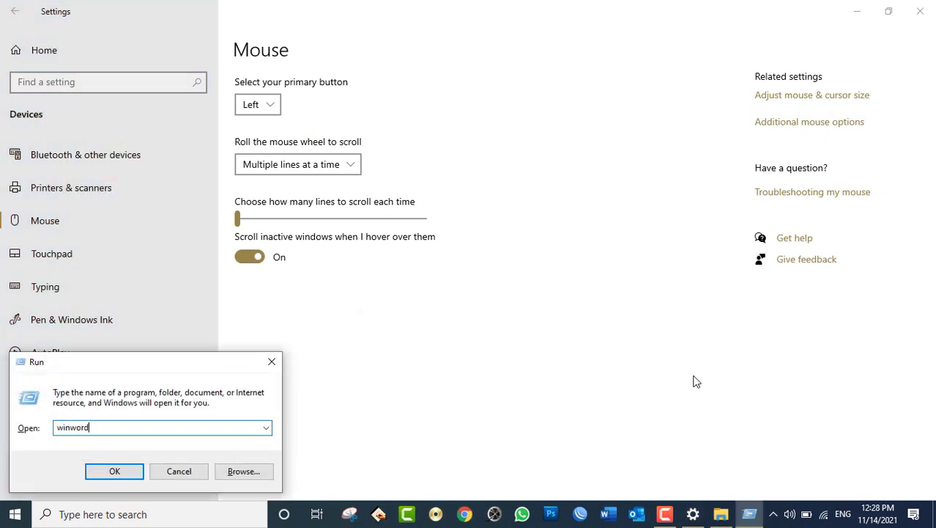
key(Return)
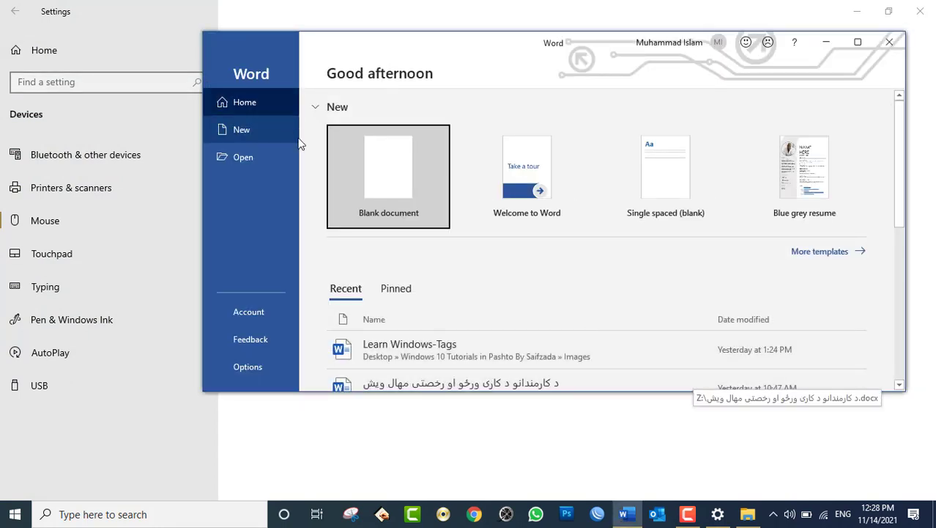
click(397, 186)
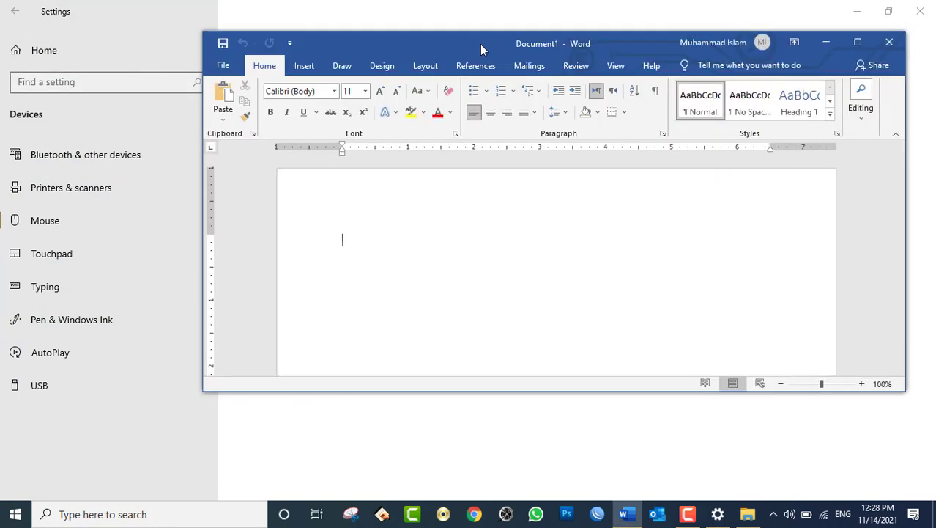
- Generate sample paragraphs with =rand(), then select all and paste repeated copies
text(=rand())
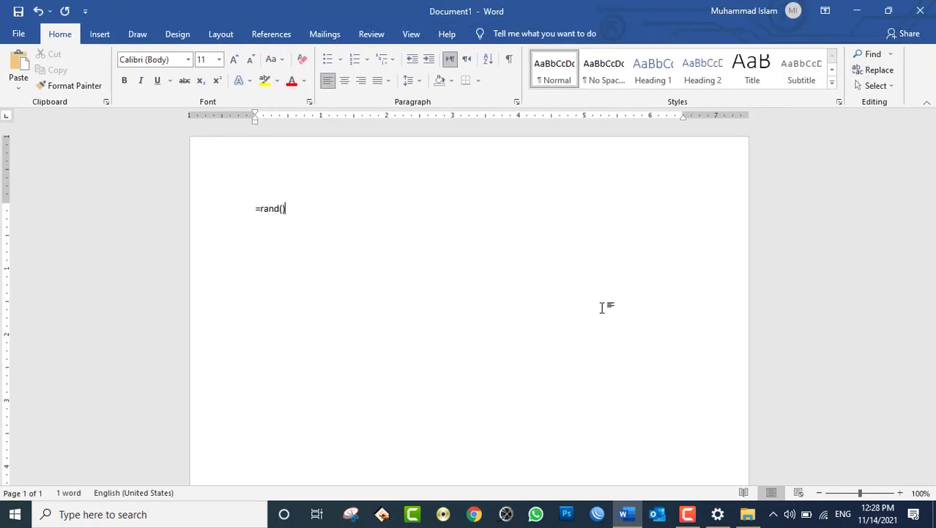
key(Return)
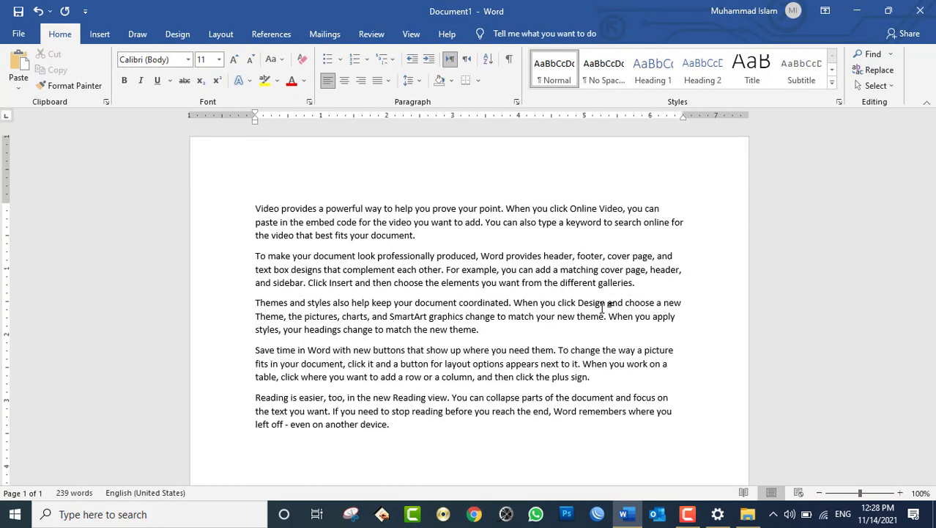
key(ctrl+a)
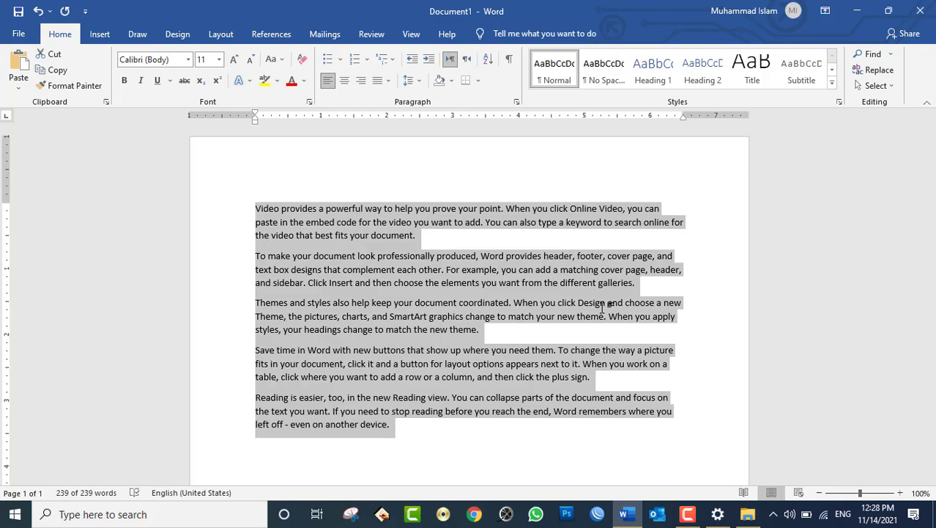
key(ctrl+v)
key(ctrl+v)
key(ctrl+v)
key(ctrl+v)
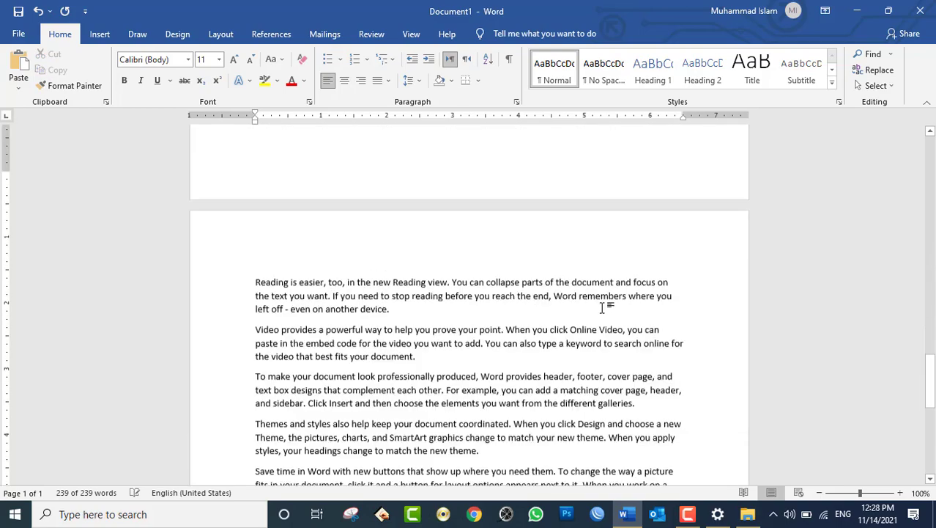
key(ctrl+v)
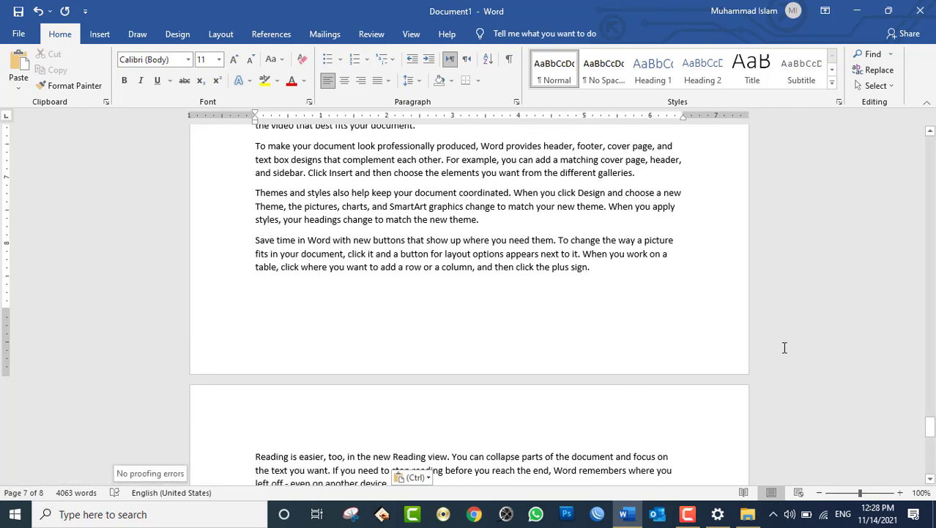
- Scroll through the eight-page, 4063-word document
scroll(318, 266, up, 20)
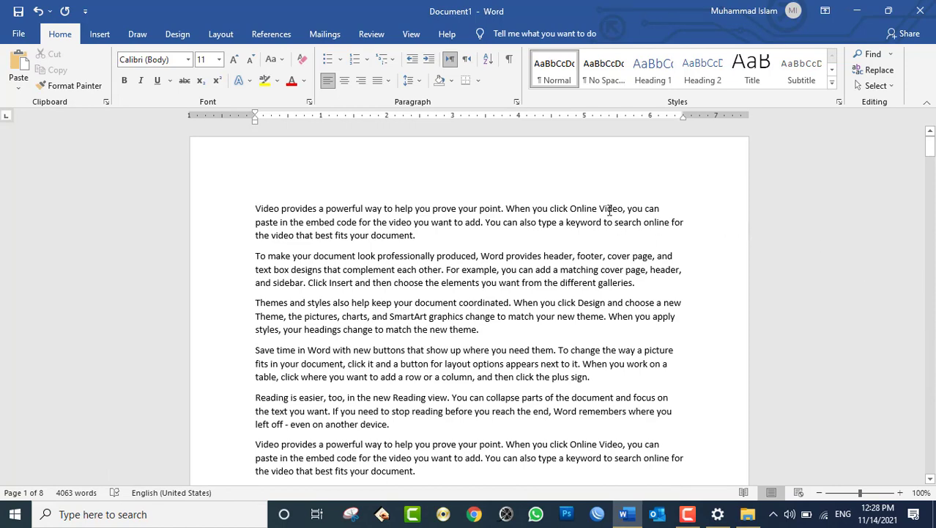
scroll(611, 210, down, 2)
scroll(612, 217, down, 4)
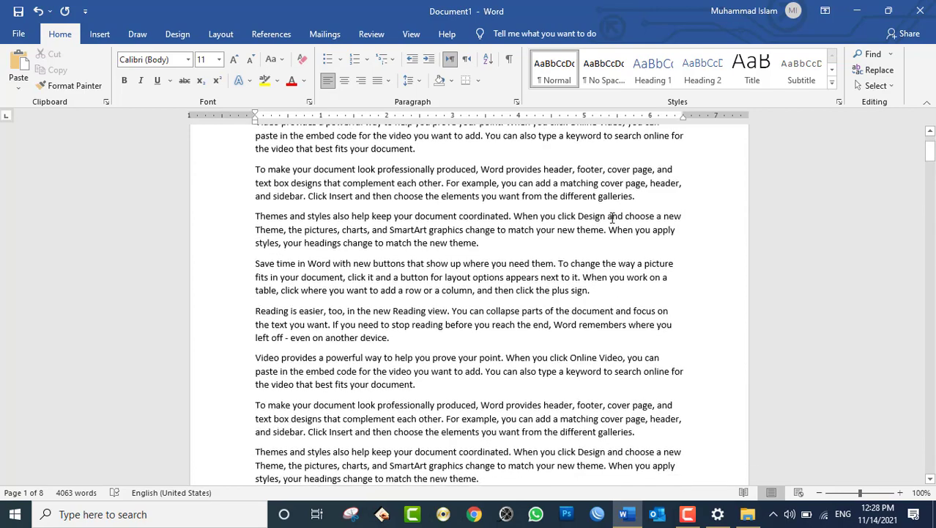
scroll(615, 221, down, 3)
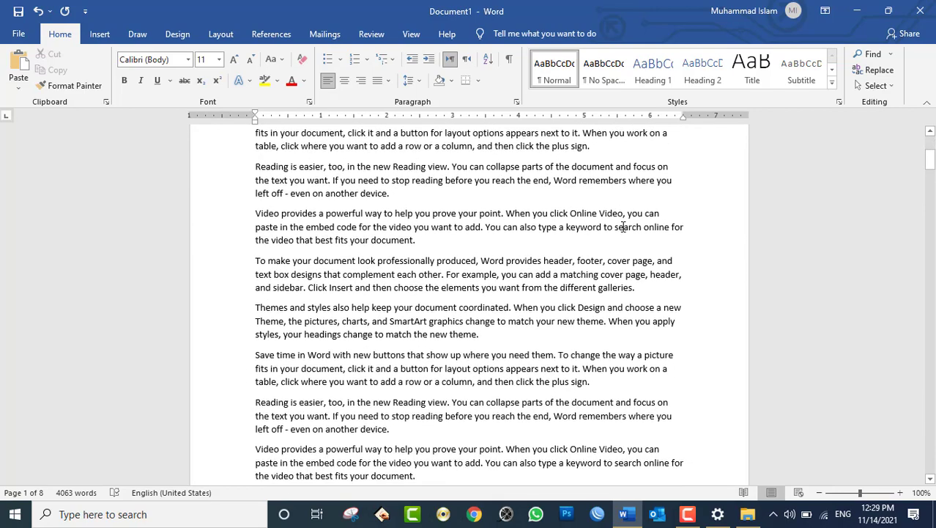
click(688, 514)
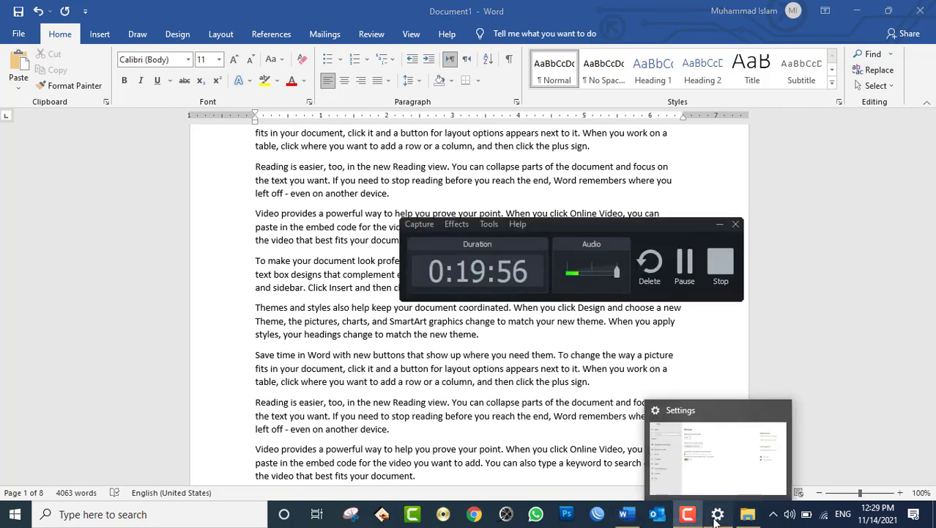
click(717, 517)
click(714, 220)
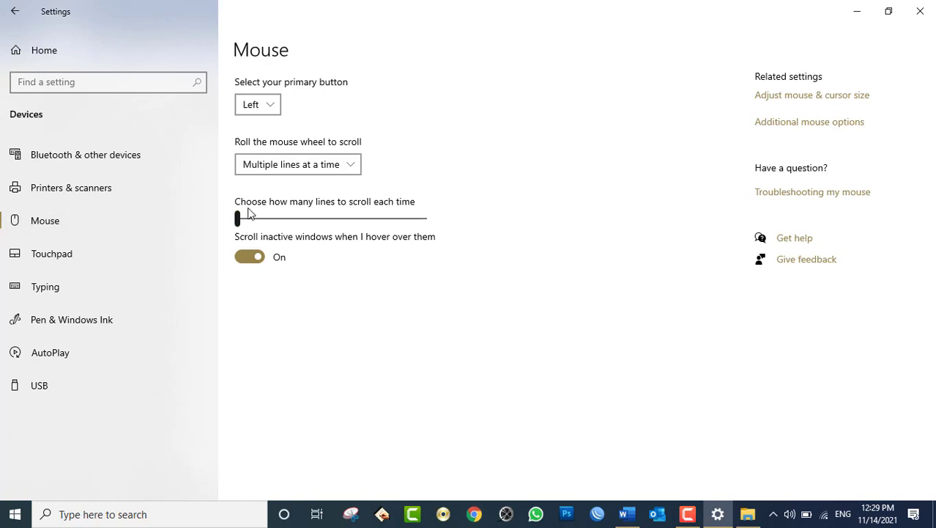
drag(238, 219, 436, 211)
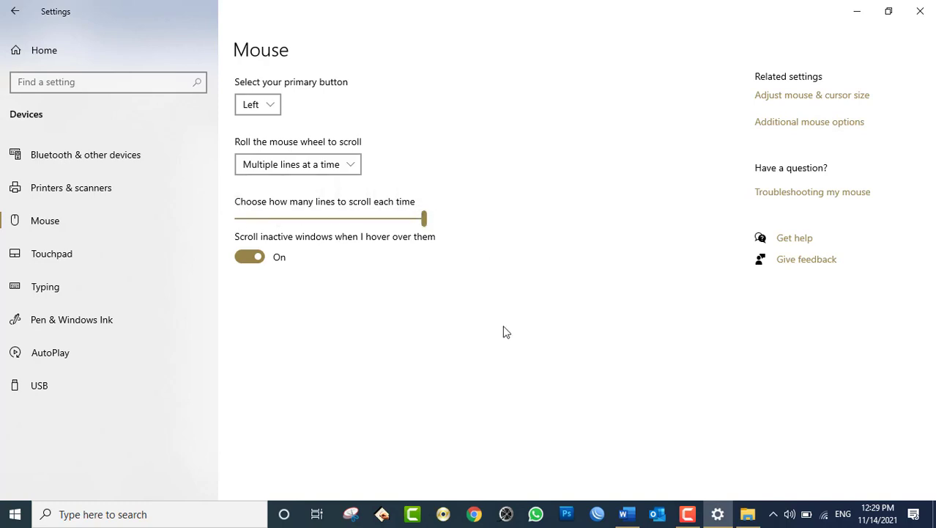
click(717, 514)
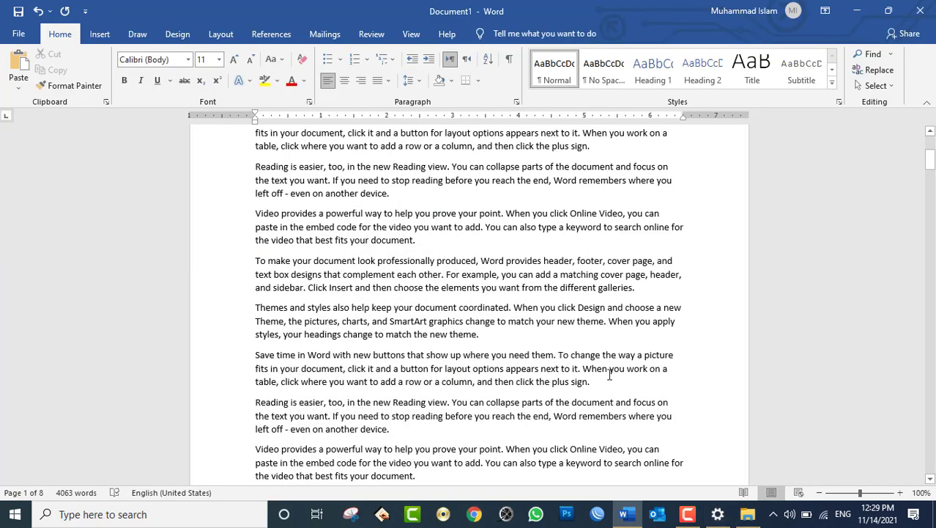
scroll(586, 331, down, 1)
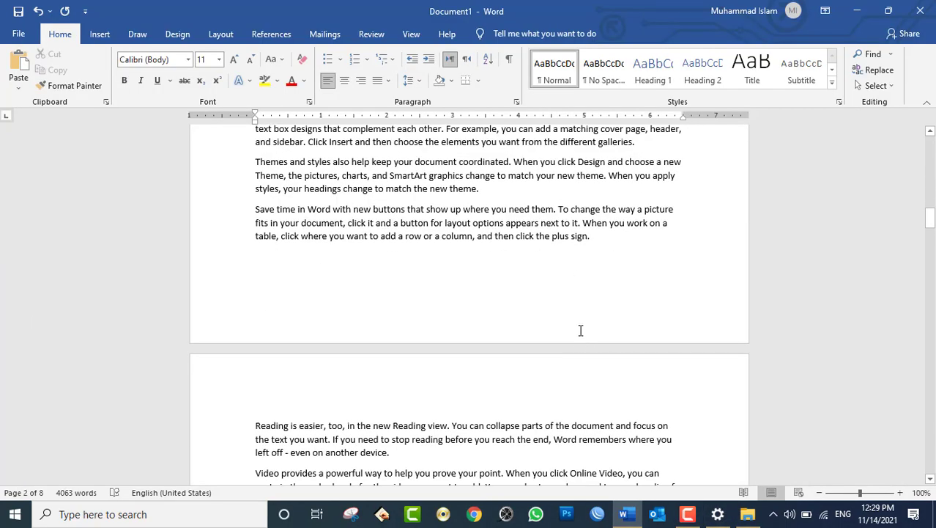
scroll(586, 325, up, 3)
scroll(586, 330, down, 15)
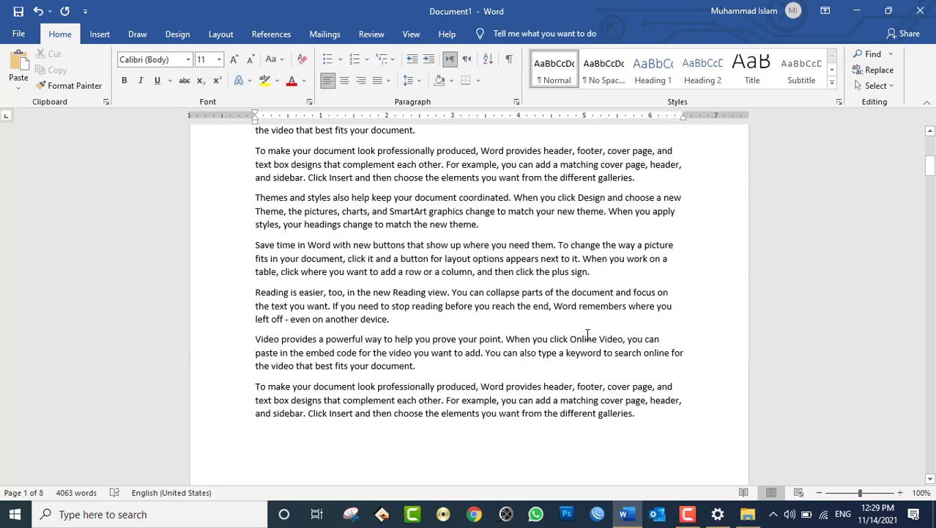
scroll(590, 335, down, 2)
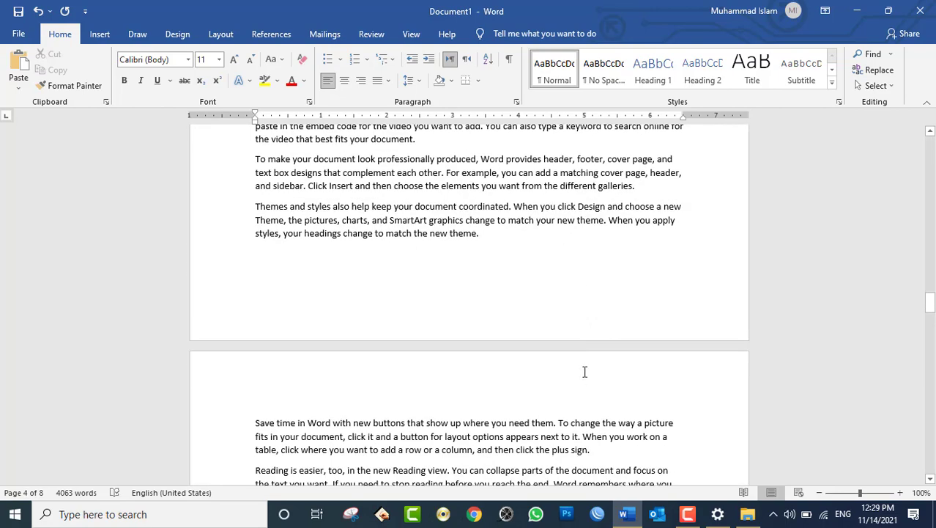
click(717, 514)
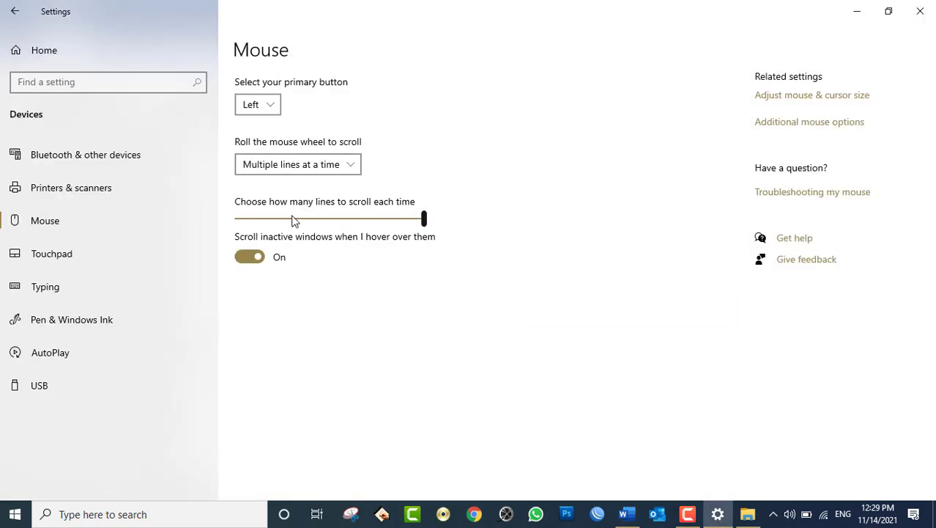
drag(292, 217, 224, 211)
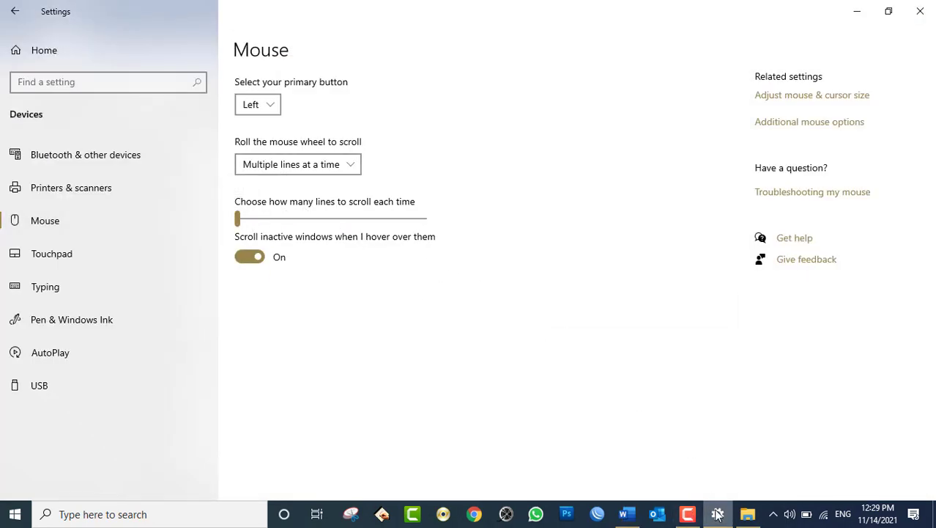
key(alt+Tab)
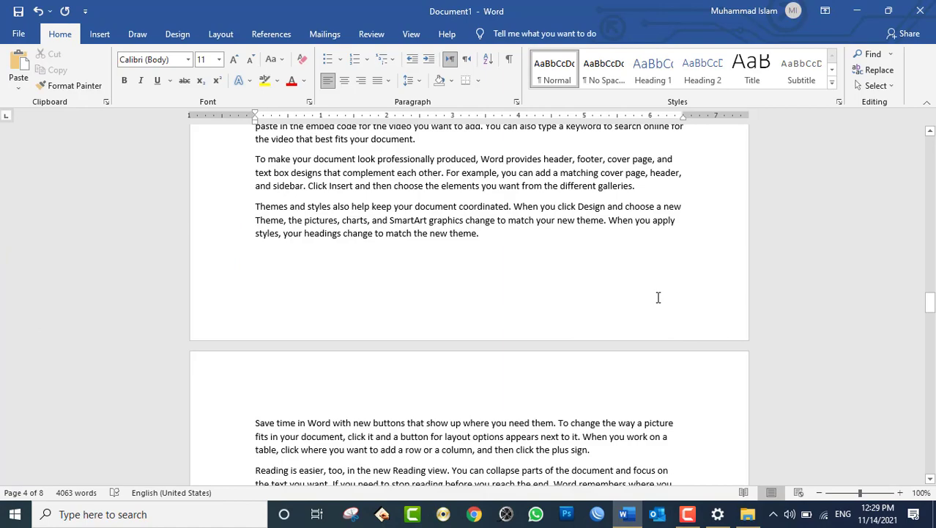
scroll(661, 304, up, 5)
scroll(665, 329, up, 11)
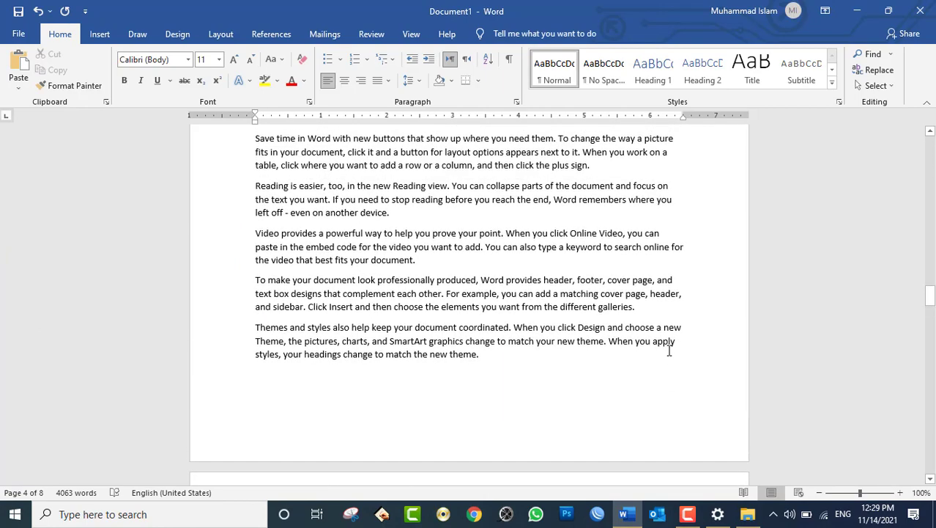
scroll(676, 370, up, 9)
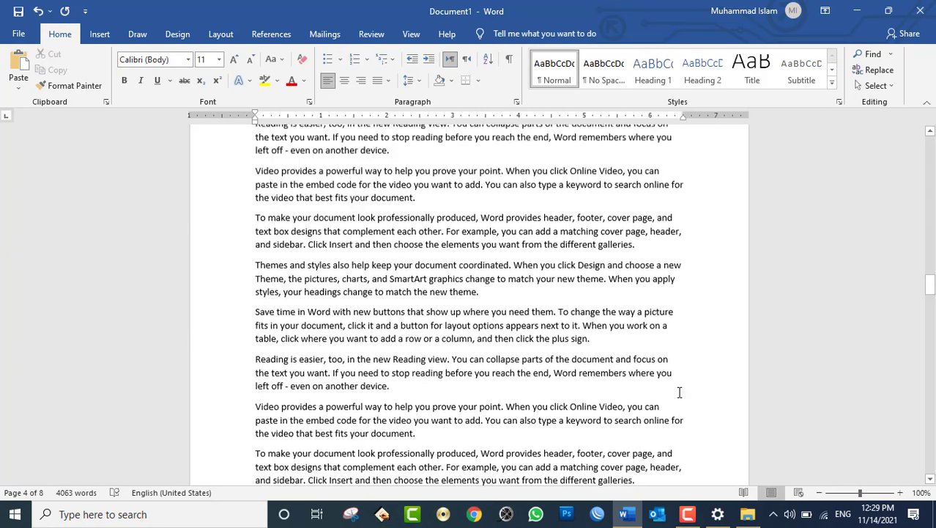
- Set the mouse wheel to scroll one screen at a time and test it in Word
click(719, 515)
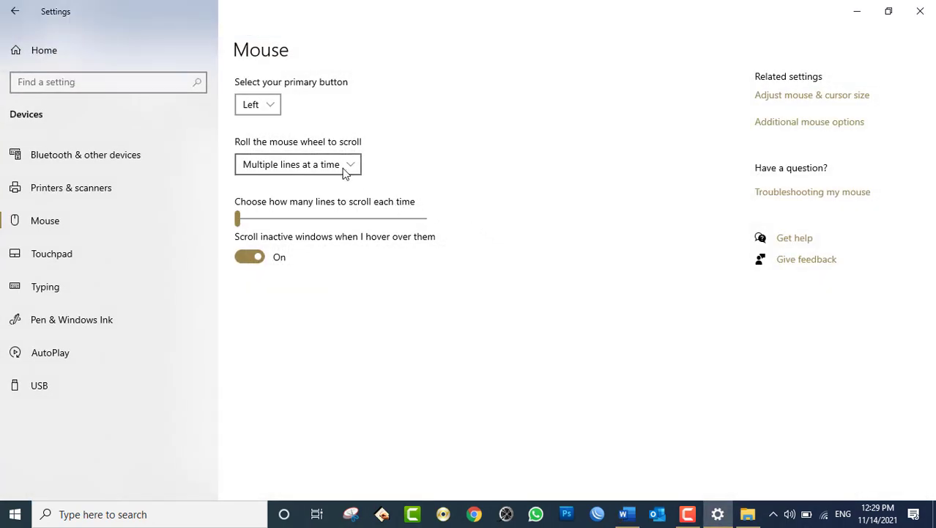
click(346, 172)
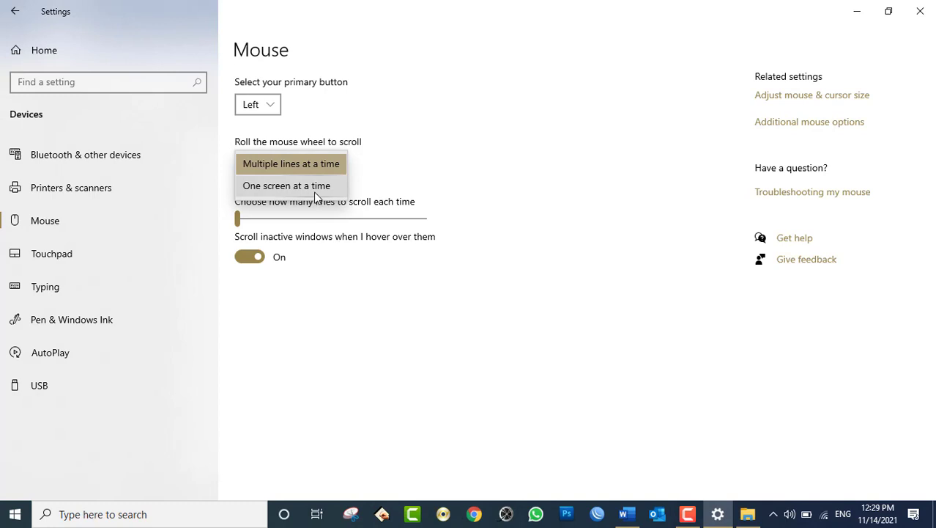
click(317, 193)
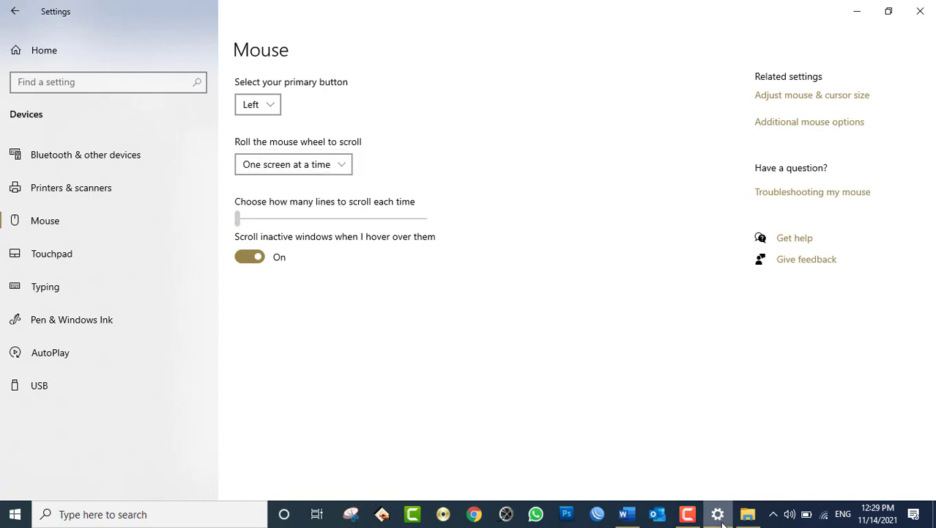
click(625, 514)
scroll(642, 275, up, 2)
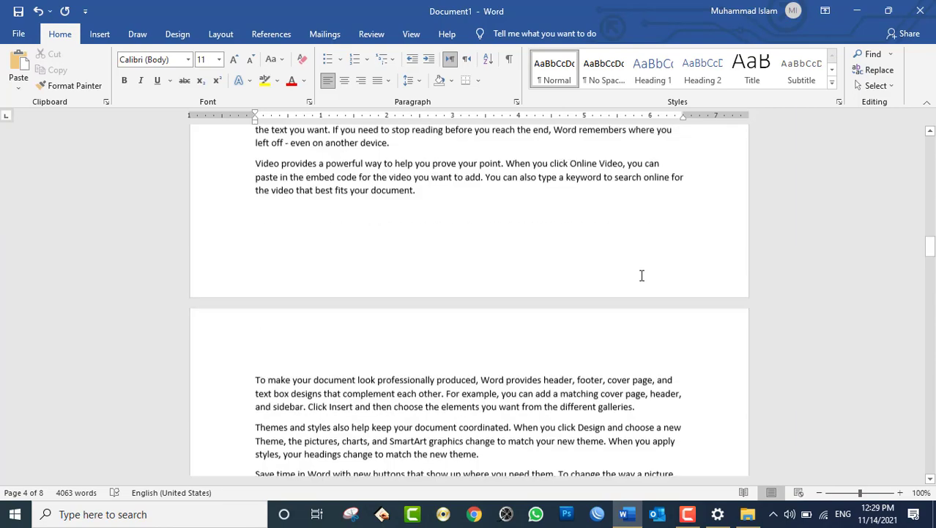
scroll(642, 275, up, 1)
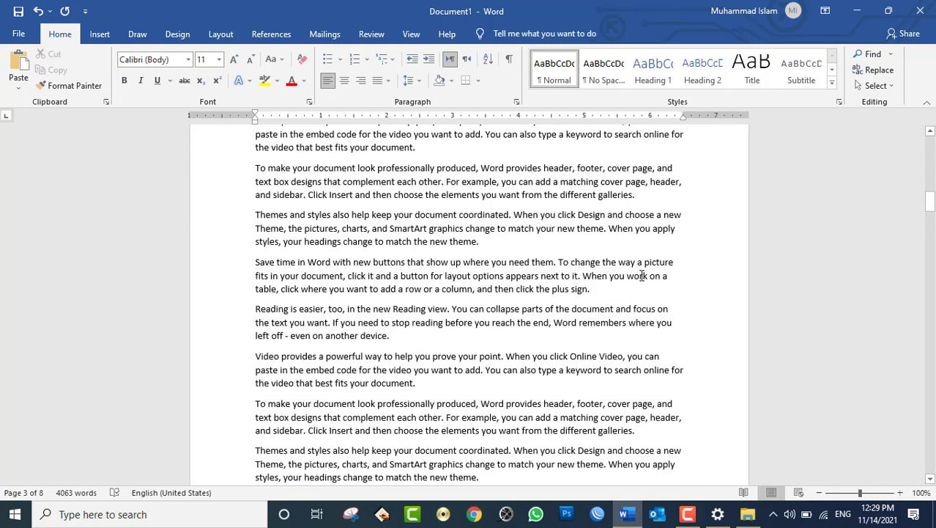
scroll(641, 275, up, 1)
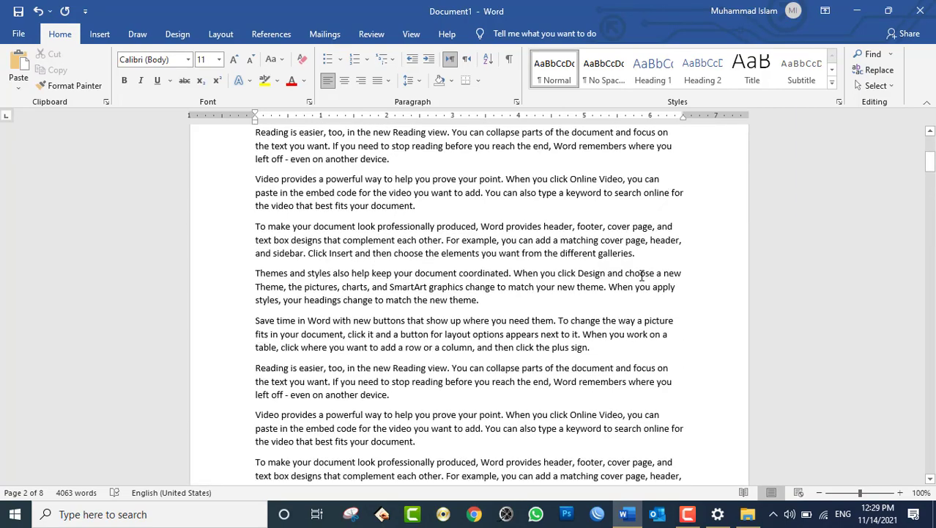
- Switch wheel scrolling back to multiple lines and raise lines per scroll to 53
click(718, 513)
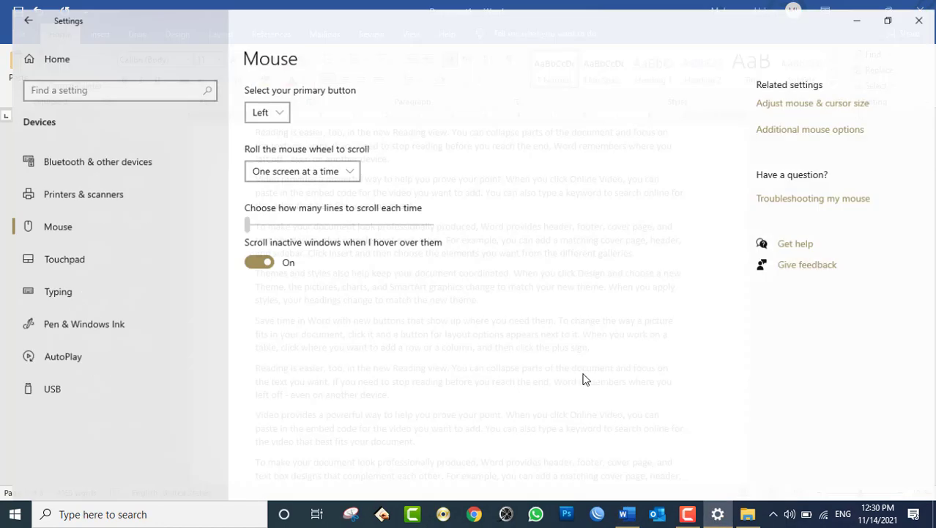
click(298, 170)
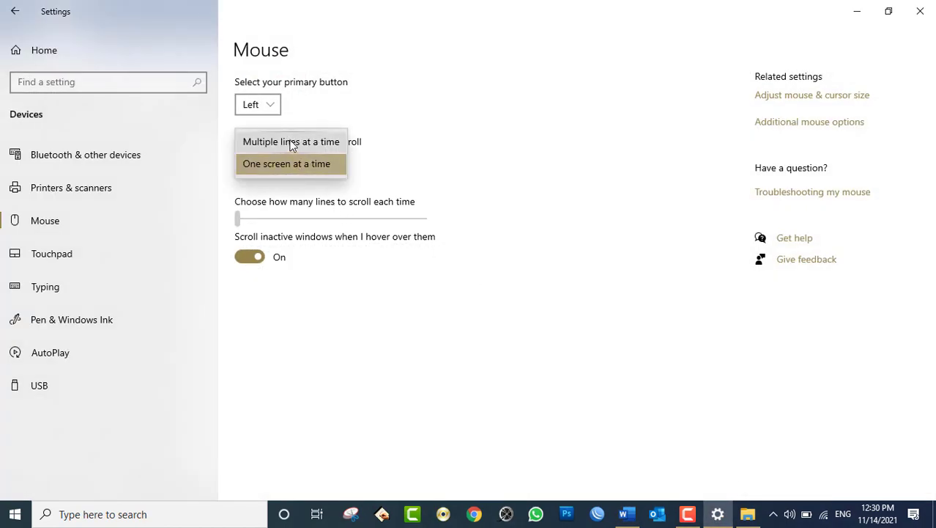
click(293, 139)
drag(297, 216, 332, 220)
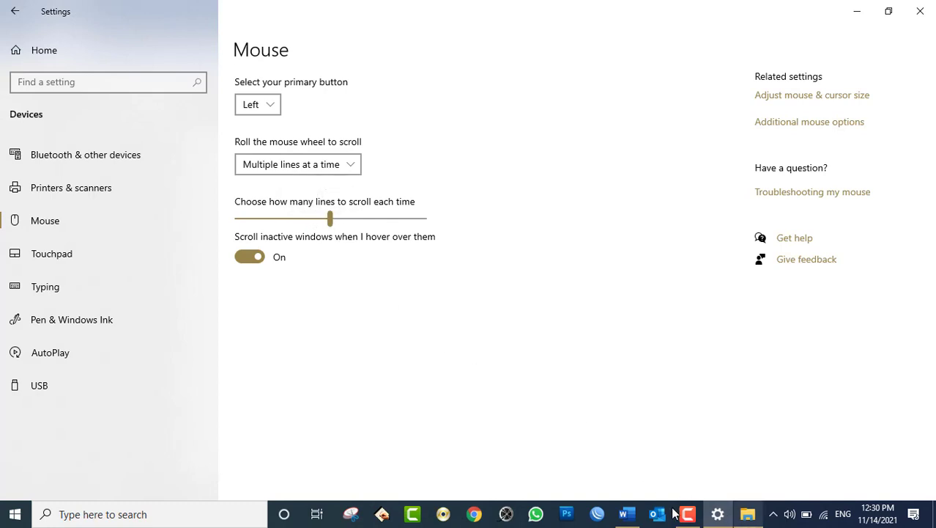
- Test the faster wheel scrolling in the Word document
click(628, 515)
scroll(502, 237, down, 4)
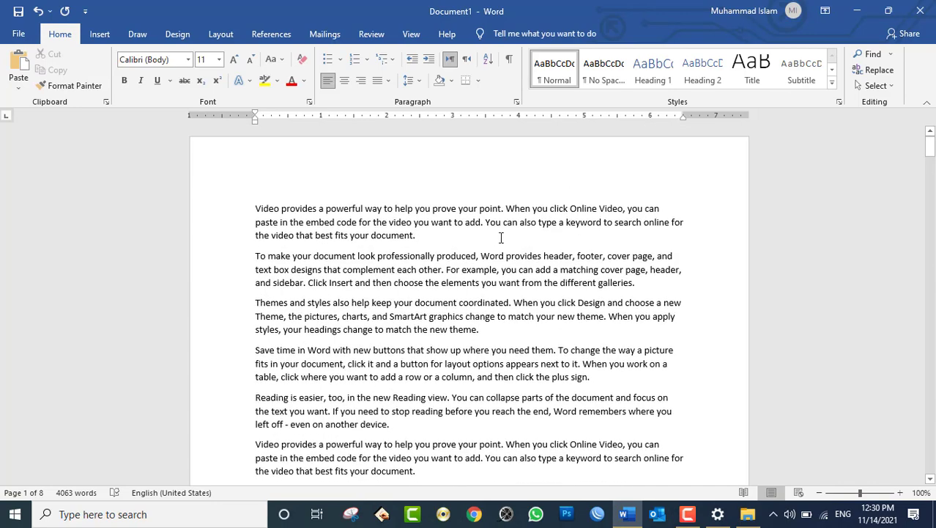
scroll(502, 237, down, 3)
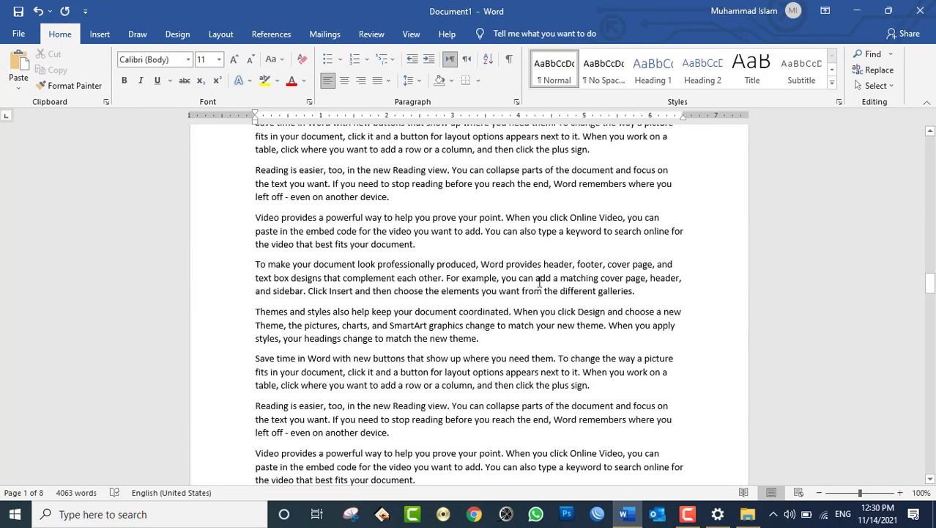
- Lower the lines scrolled per notch to about 18 in Mouse settings
click(718, 515)
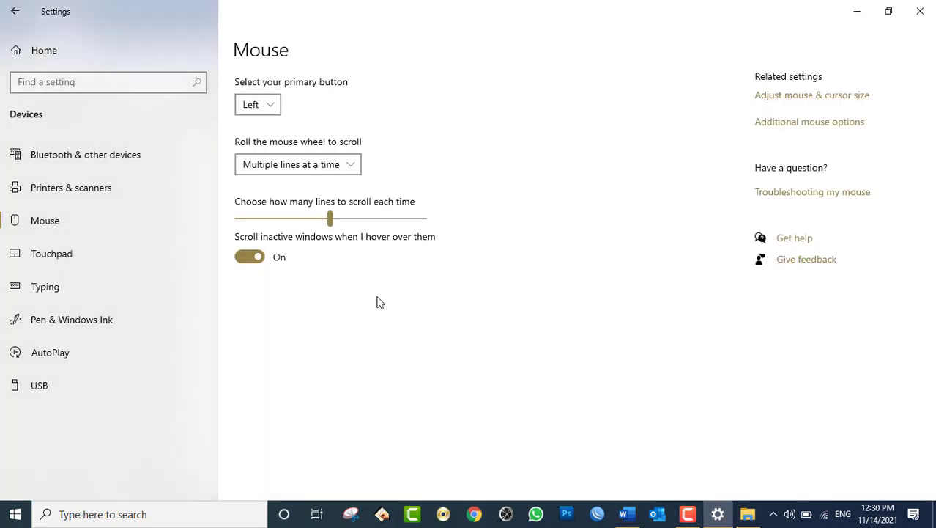
click(287, 220)
drag(284, 224, 274, 218)
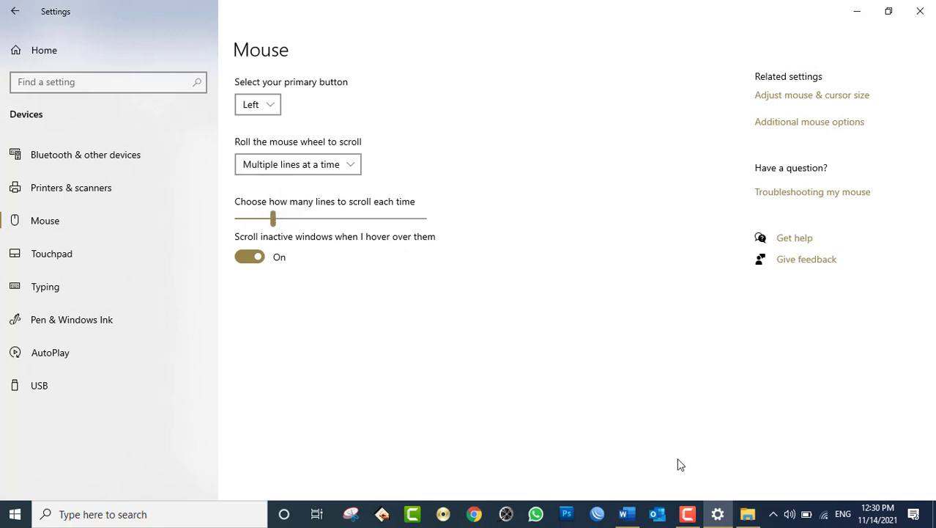
click(720, 515)
click(718, 514)
- Try Low, then set touchpad sensitivity to Most sensitive, then view the Typing page
click(76, 253)
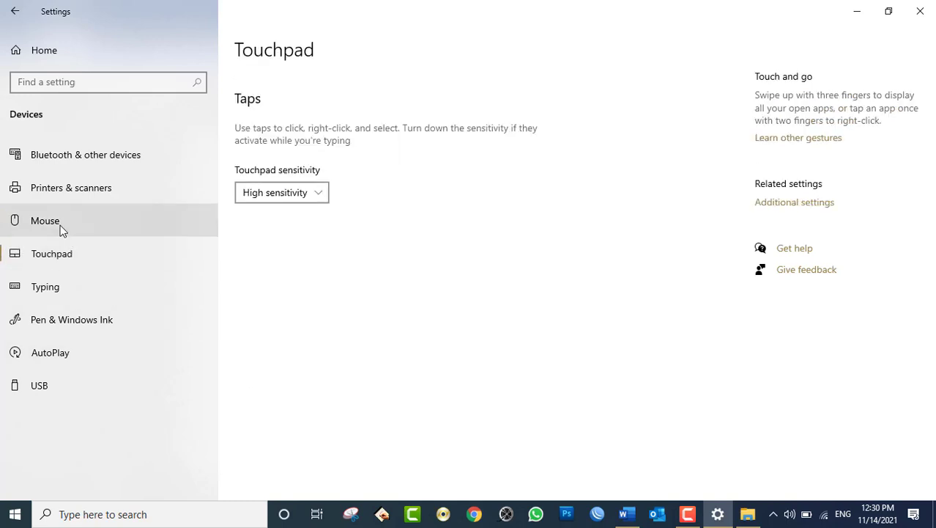
click(60, 224)
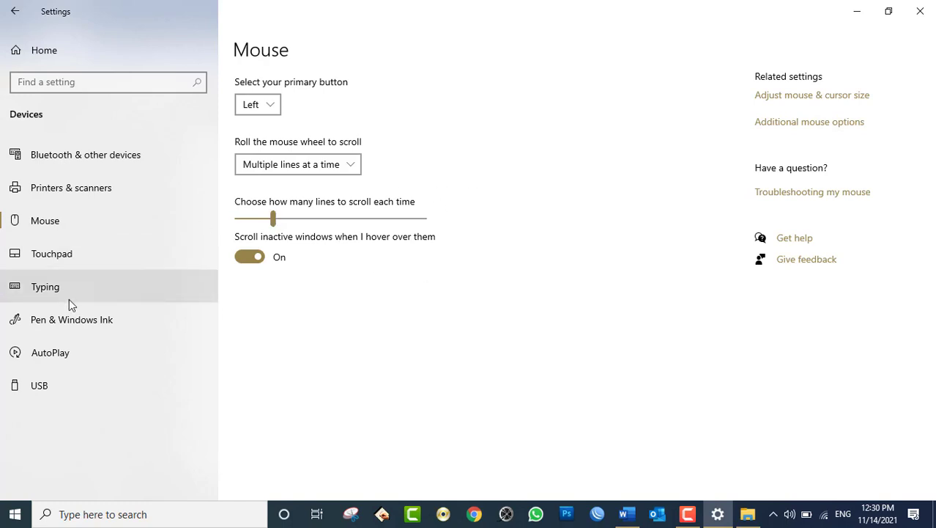
click(63, 262)
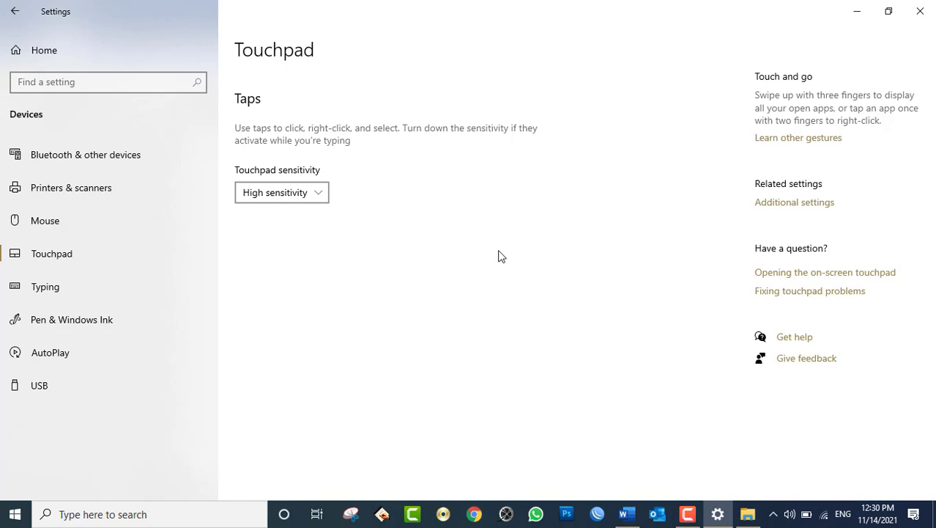
click(282, 197)
click(303, 239)
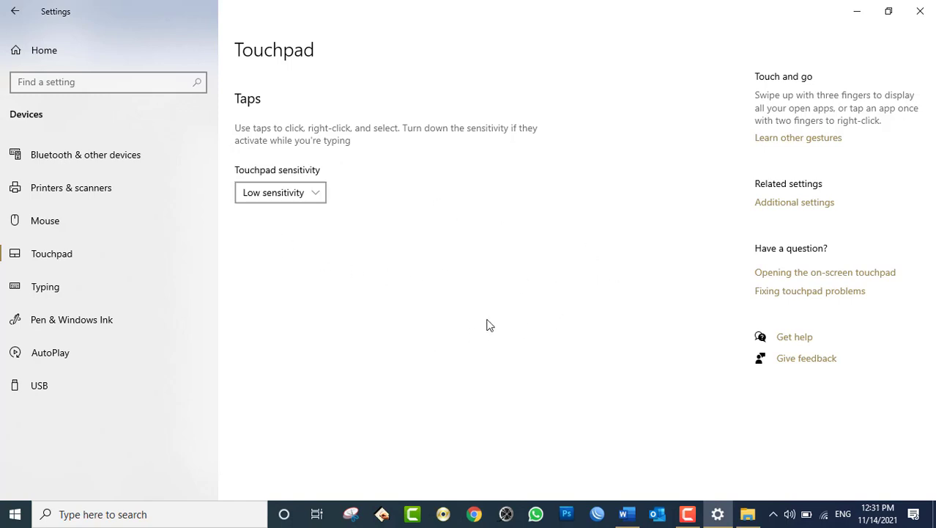
click(287, 199)
click(280, 126)
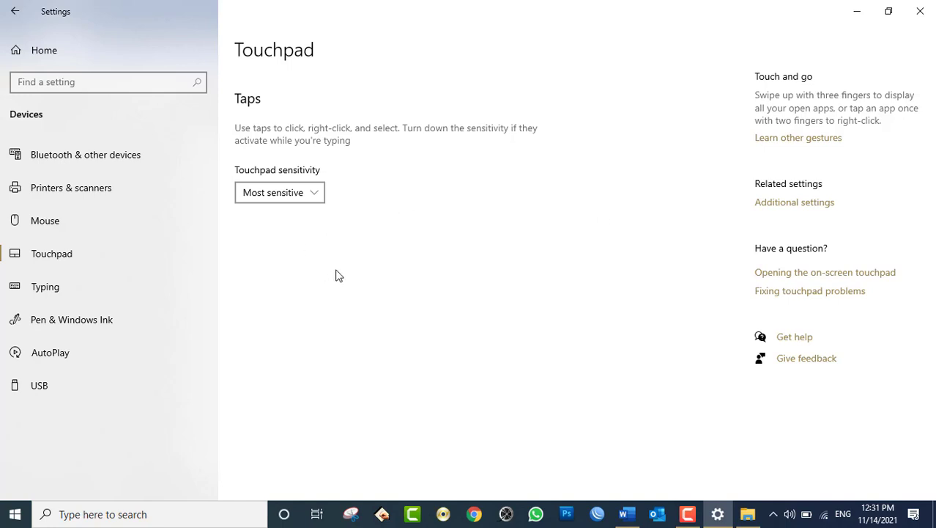
click(101, 286)
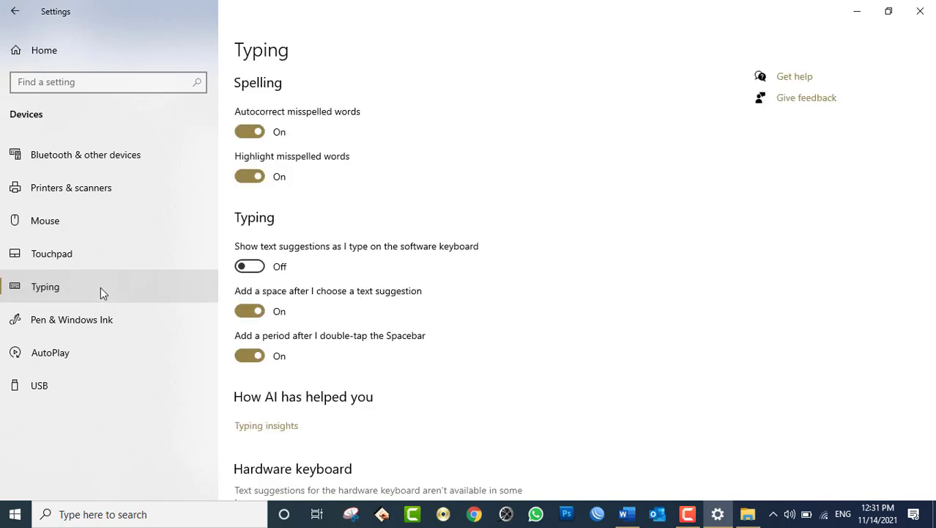
- Go to Pen & Windows Ink in the Devices sidebar
click(98, 327)
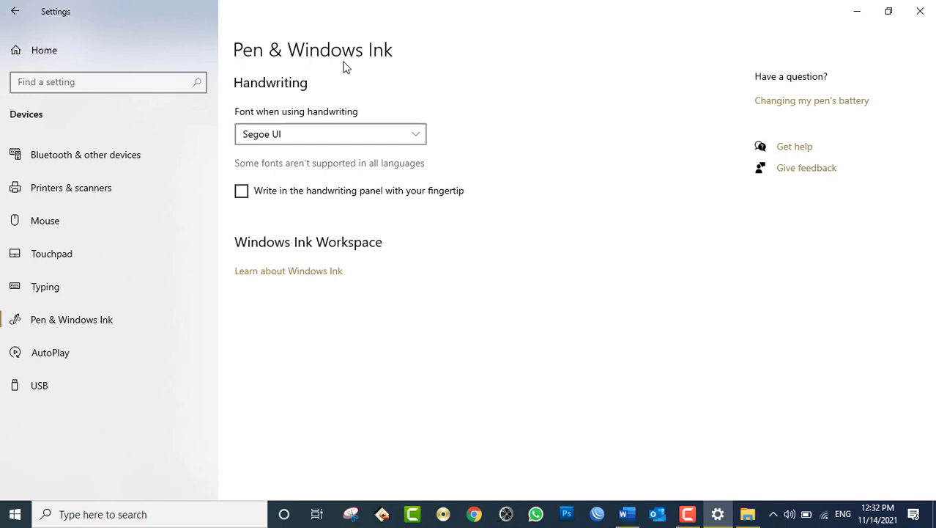
- View the AutoPlay page, then minimize Settings and Word to reveal the desktop
click(87, 347)
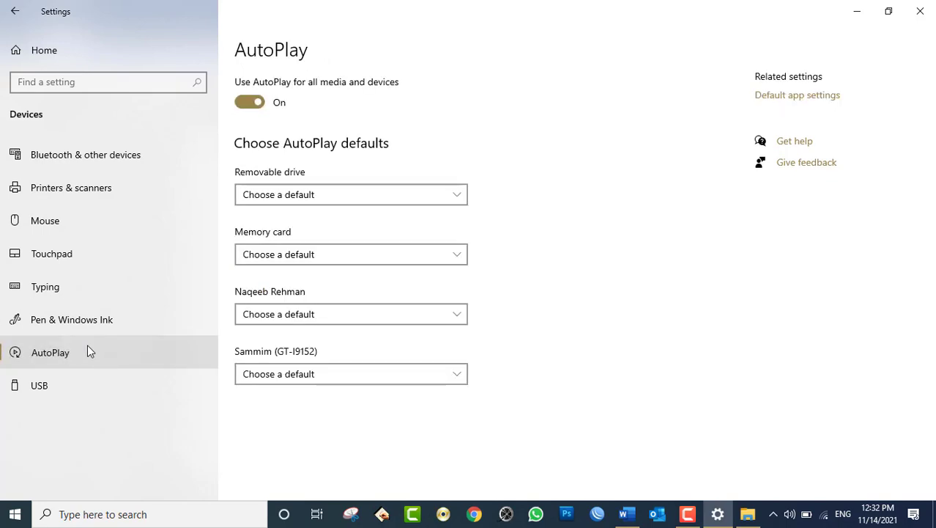
click(718, 514)
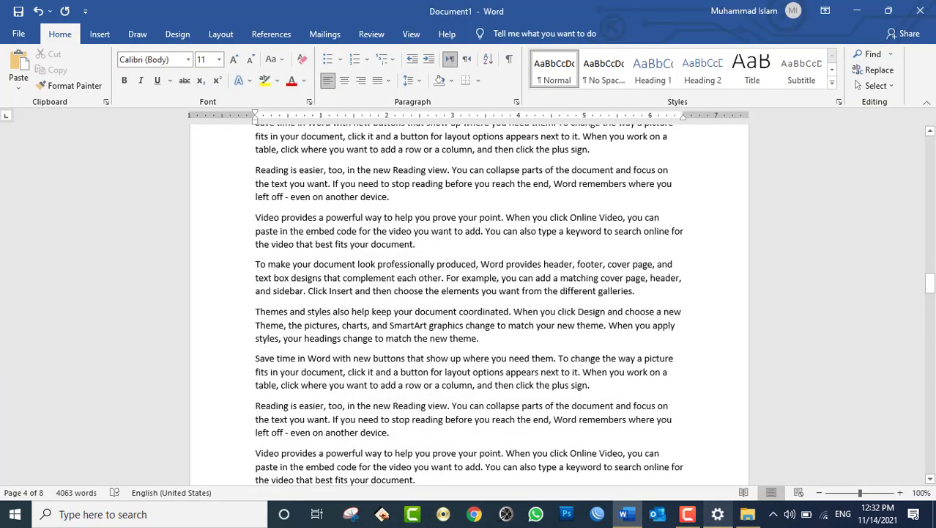
click(857, 11)
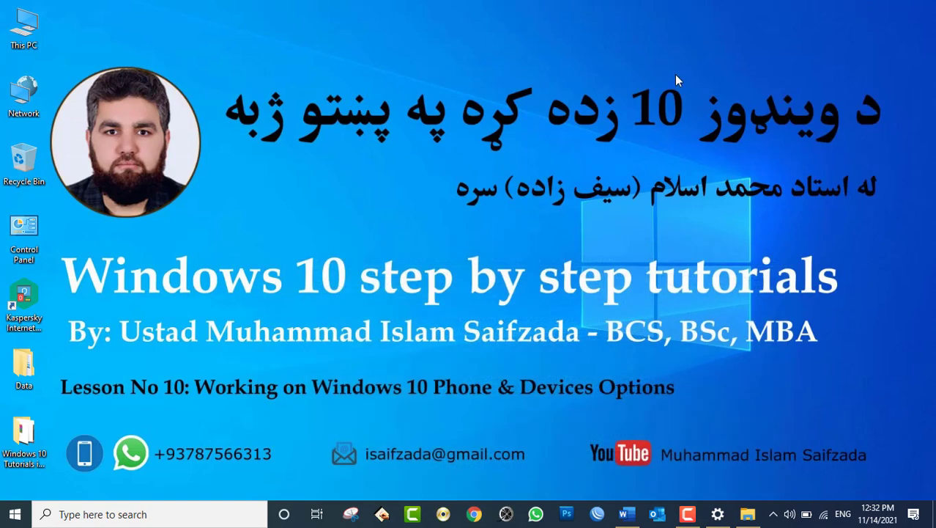
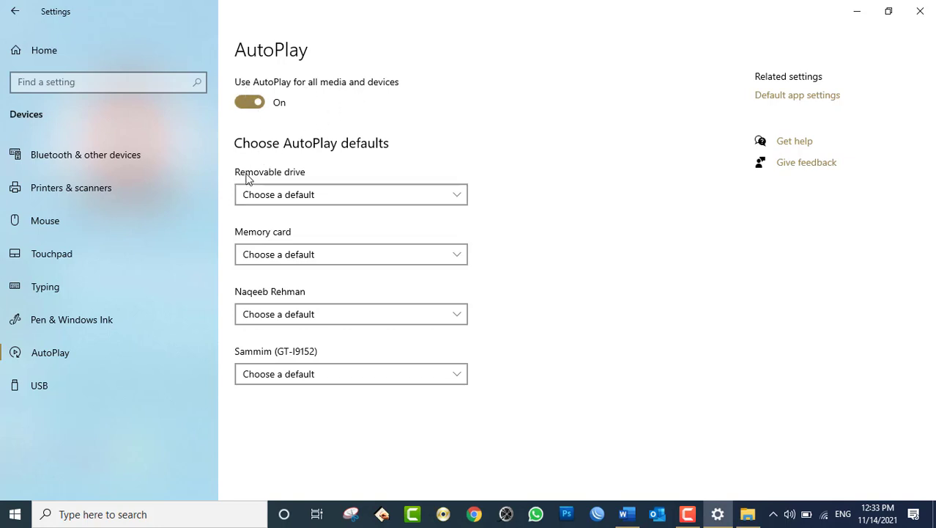
- Set the Removable drive AutoPlay default to 'Open folder to view files (File Explorer)'
click(290, 196)
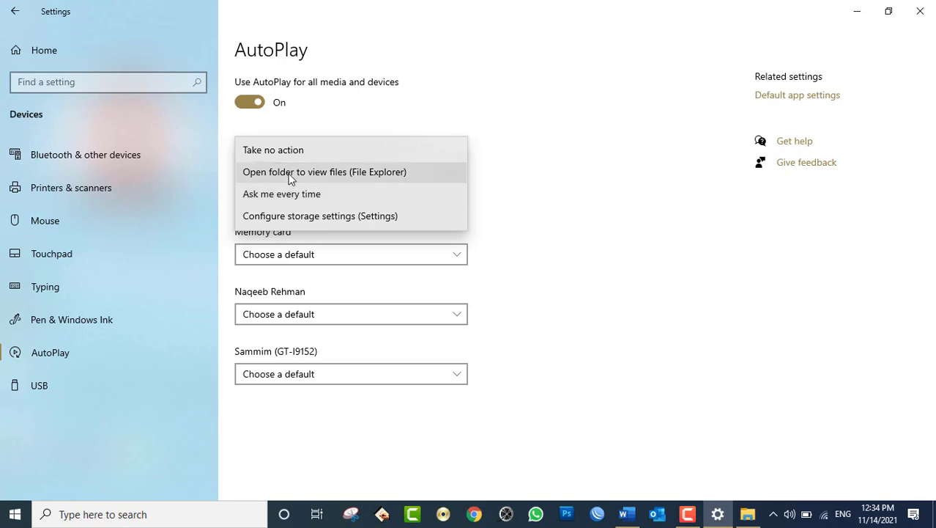
click(291, 176)
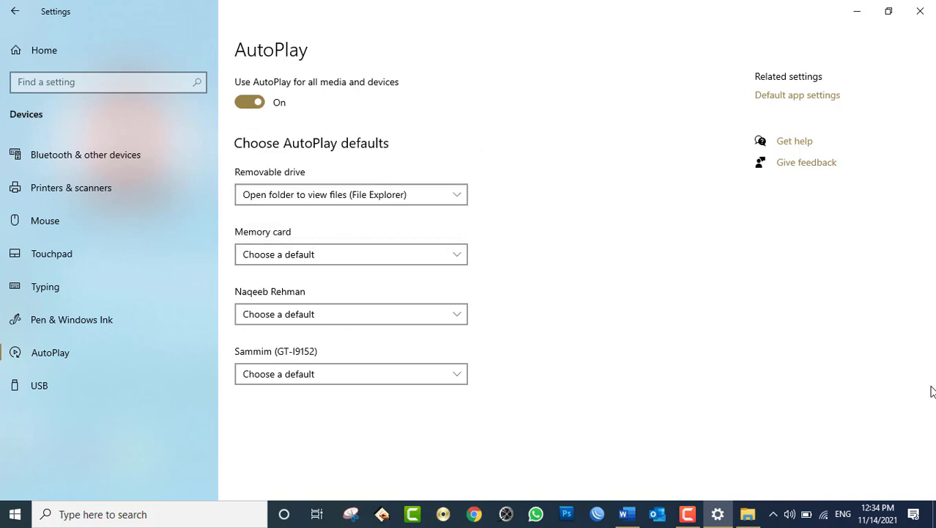
- Close Settings and the File Explorer window listing drive JM1_CPRA_X6 (H:)
click(920, 10)
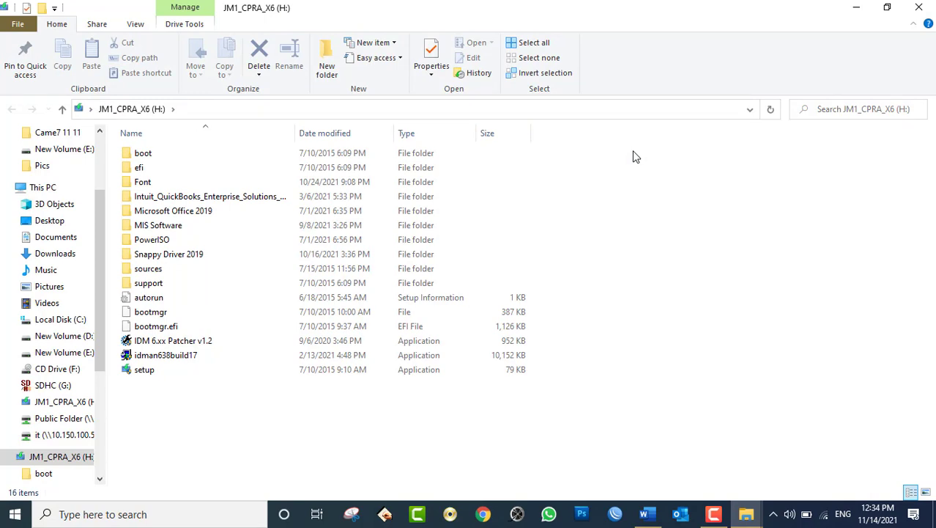
click(918, 8)
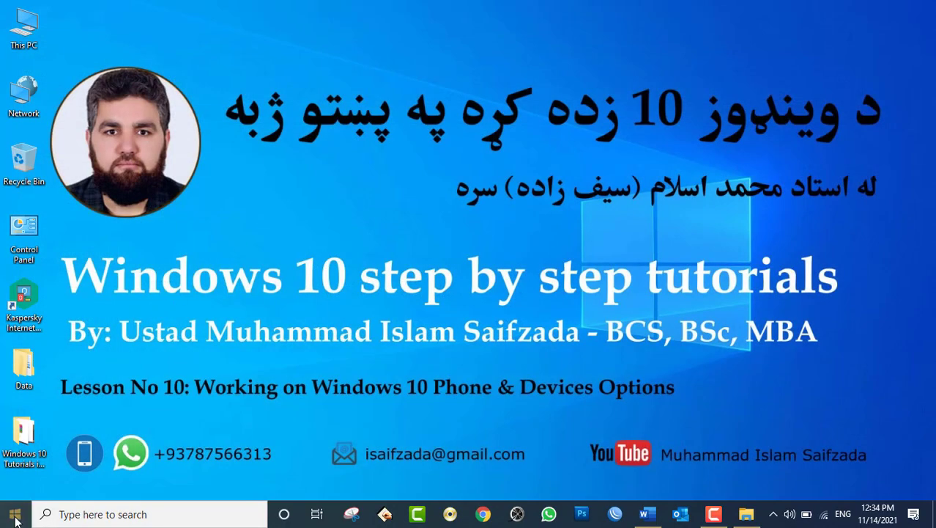
- Reopen Devices > AutoPlay, switch Removable drive to 'Ask me every time', and close Settings
click(14, 514)
click(25, 451)
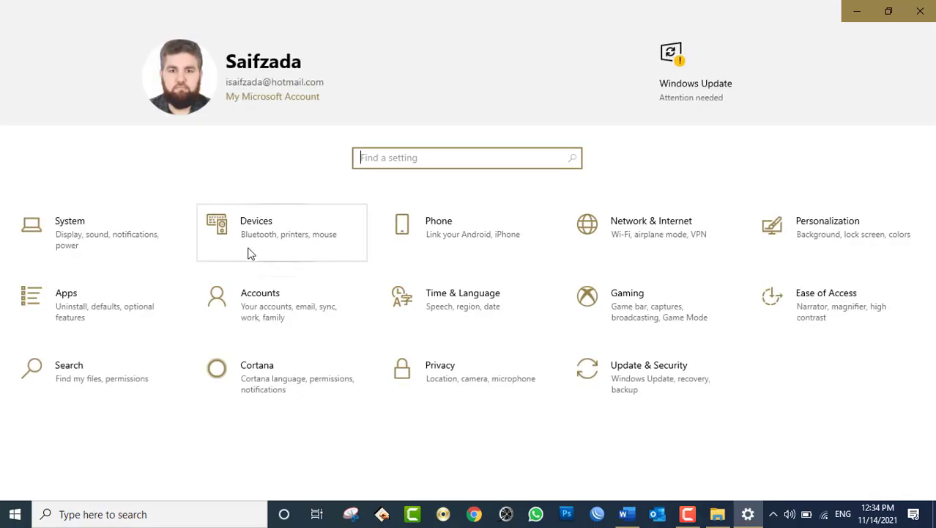
click(246, 245)
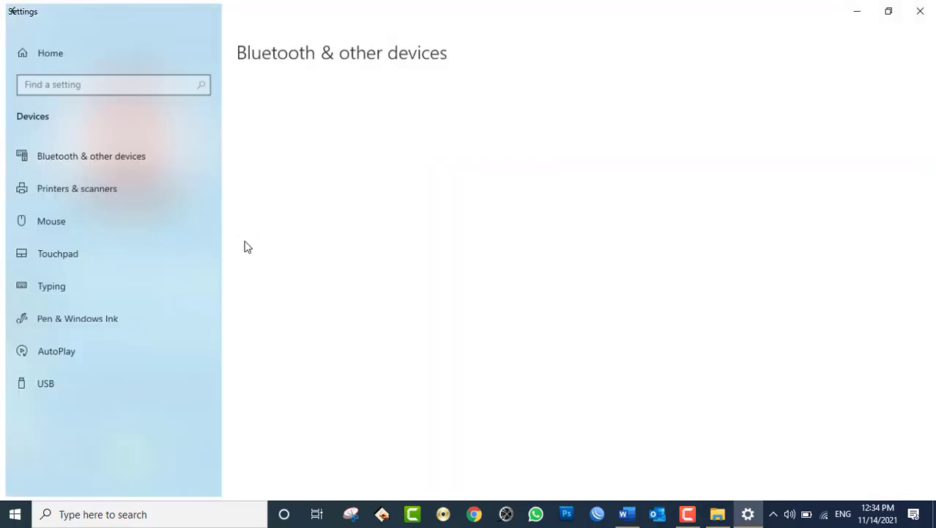
click(71, 355)
click(318, 196)
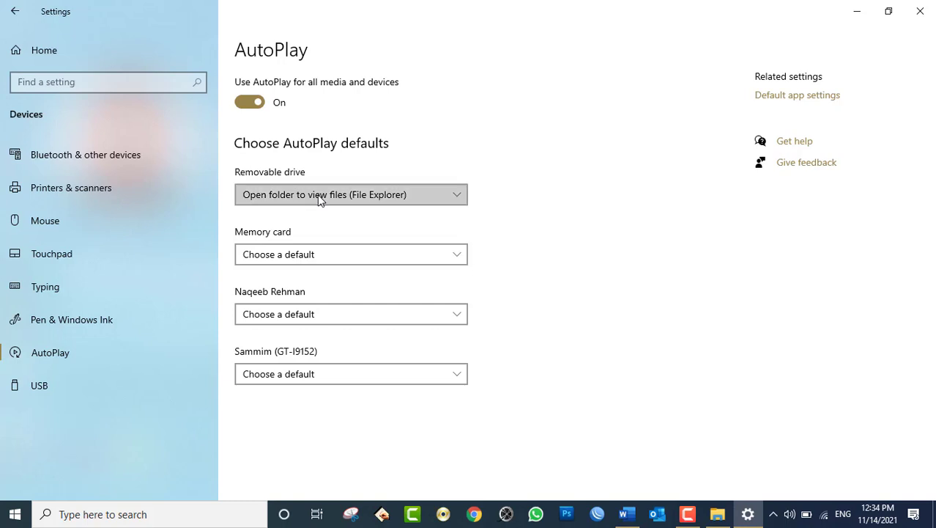
click(313, 217)
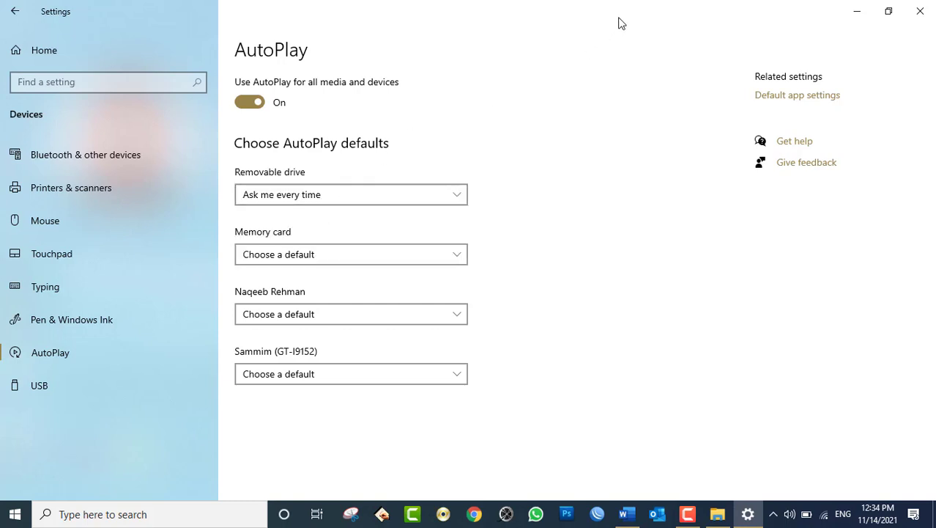
click(920, 16)
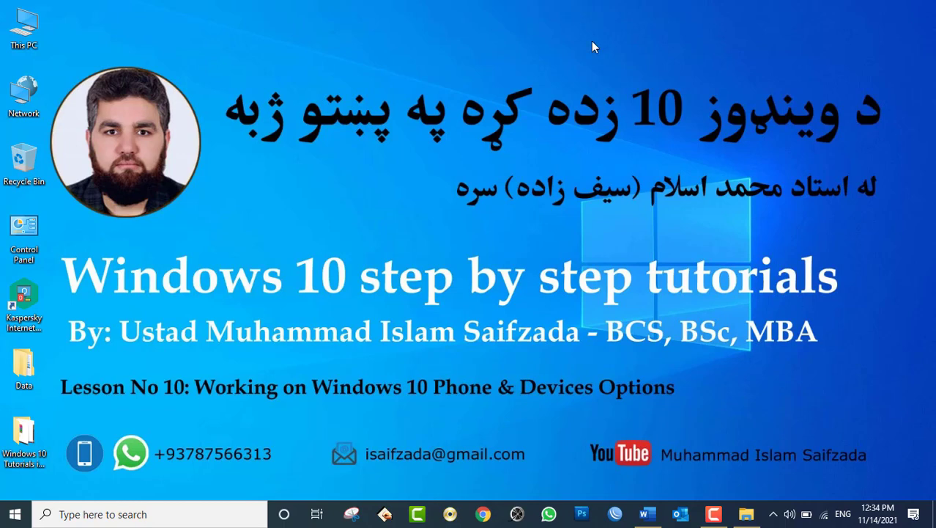
- Refresh the desktop and reopen Settings on the Devices > AutoPlay page
right_click(307, 93)
click(330, 135)
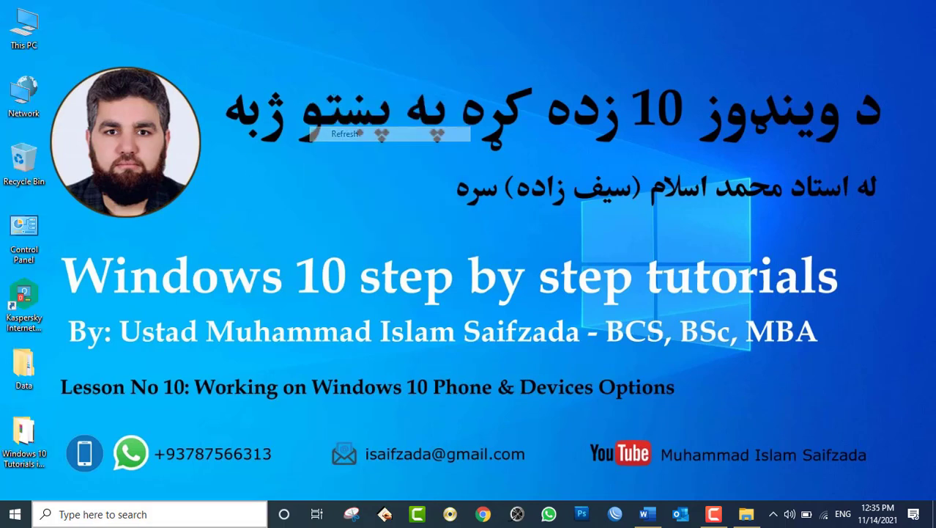
click(21, 510)
click(20, 444)
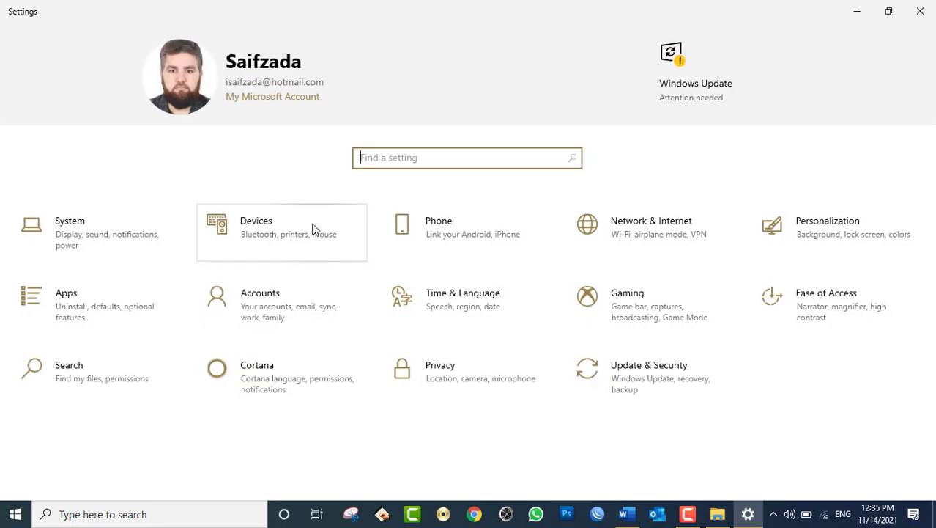
click(313, 230)
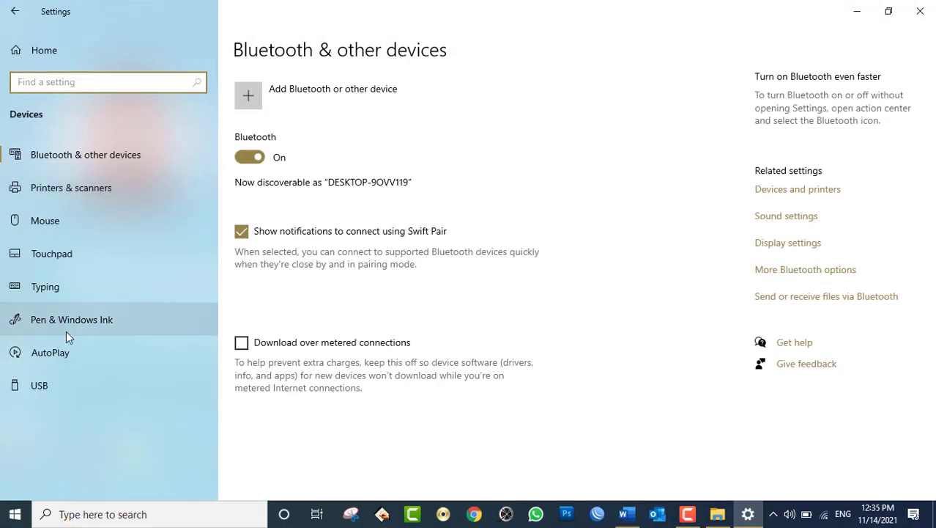
click(74, 351)
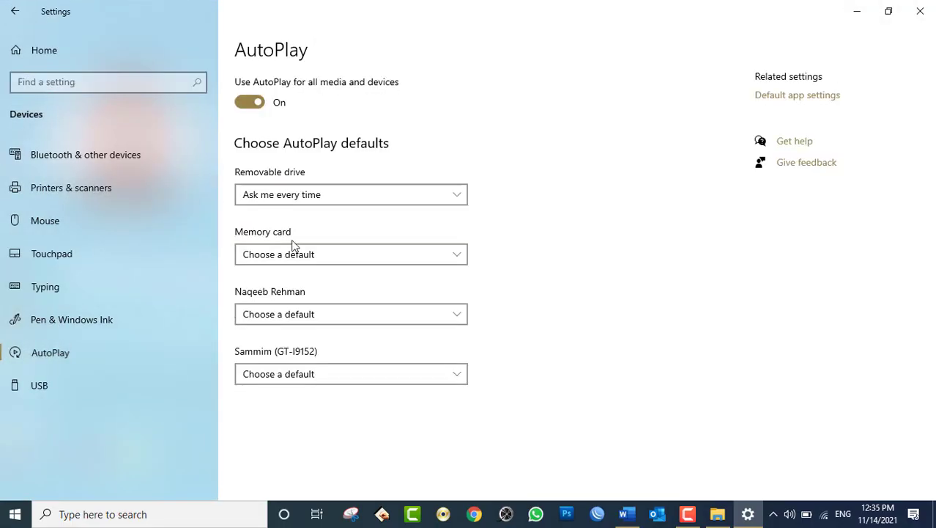
- Set Removable drive to 'Configure storage settings (Settings)', close Settings, and reopen it with Win+I
click(317, 195)
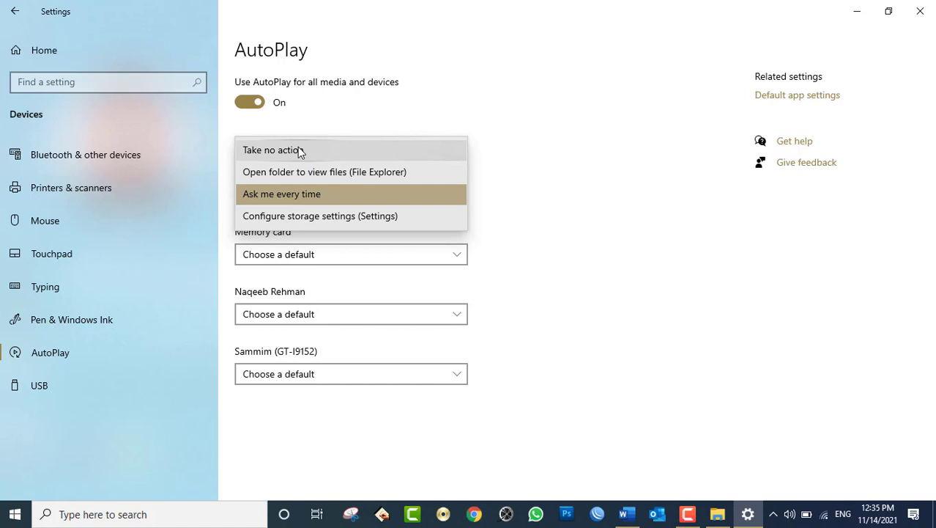
click(319, 215)
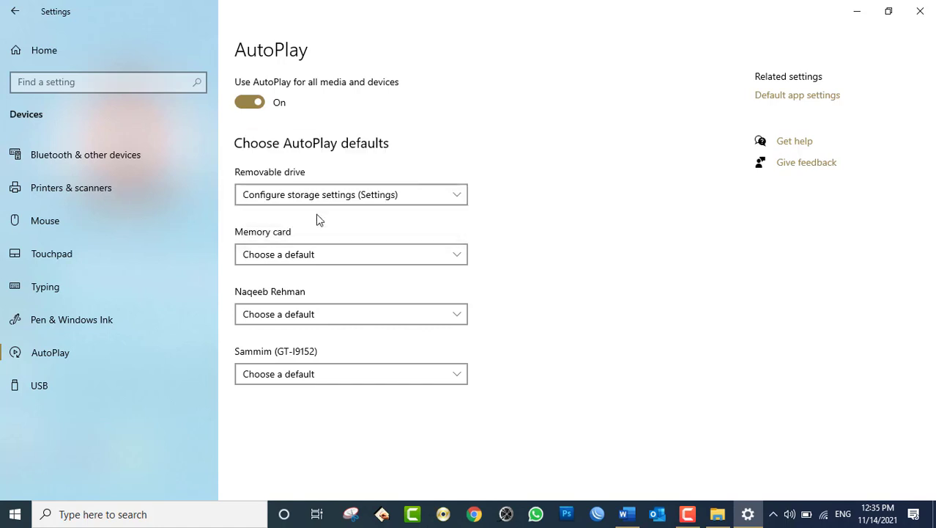
click(922, 9)
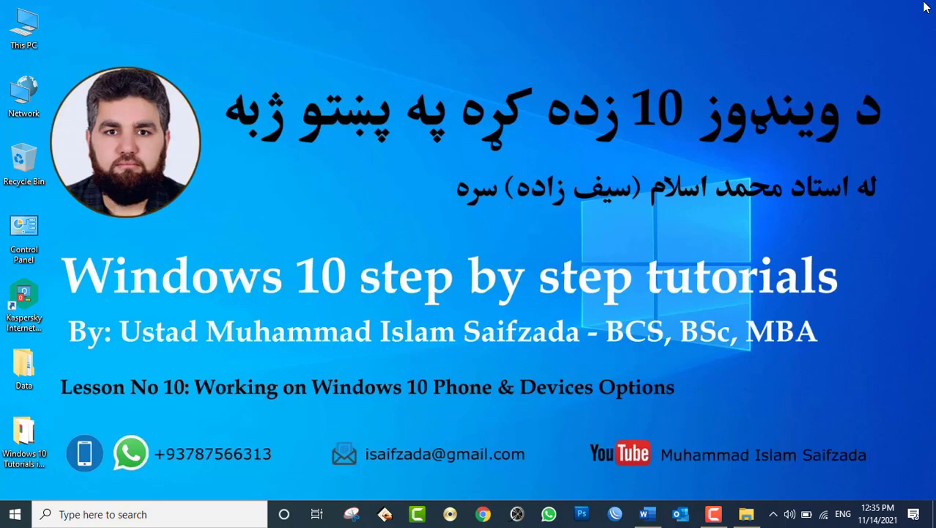
key(super+i)
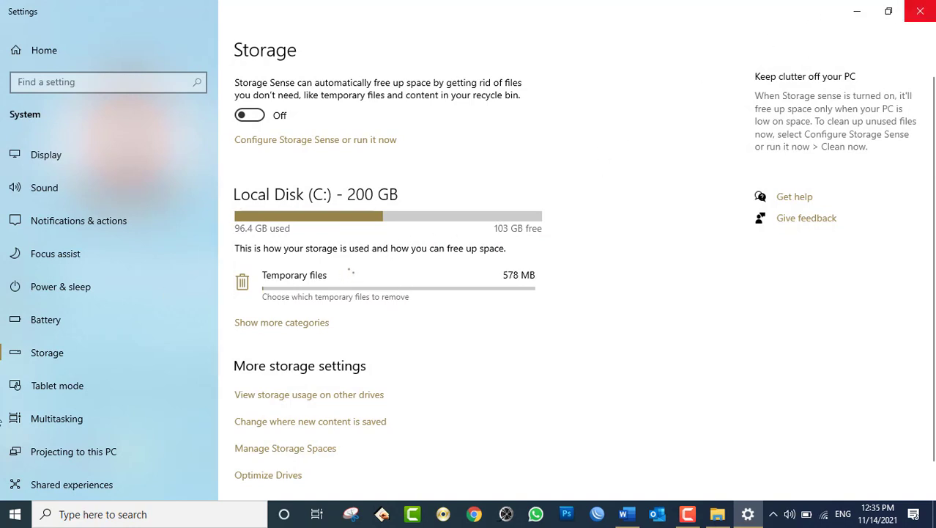
- Close the Storage page and reopen Settings on Devices > AutoPlay
click(920, 6)
click(15, 514)
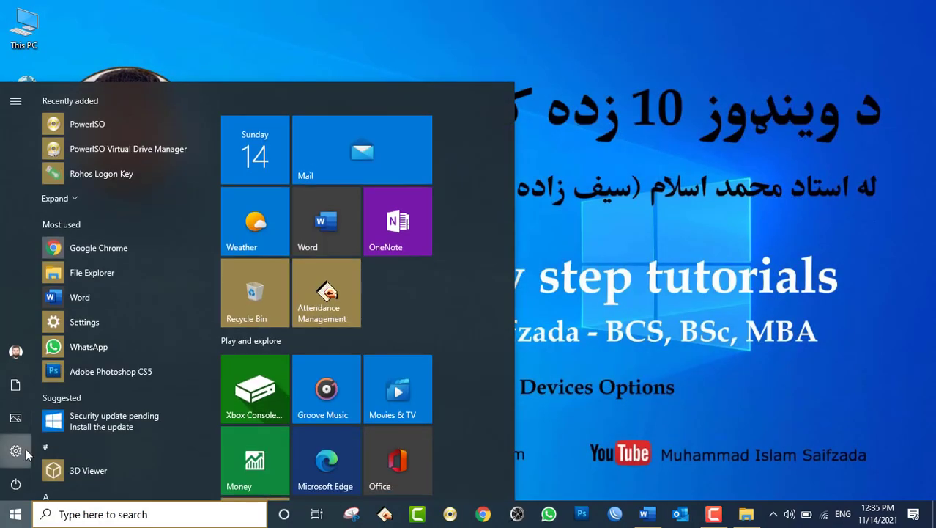
click(16, 450)
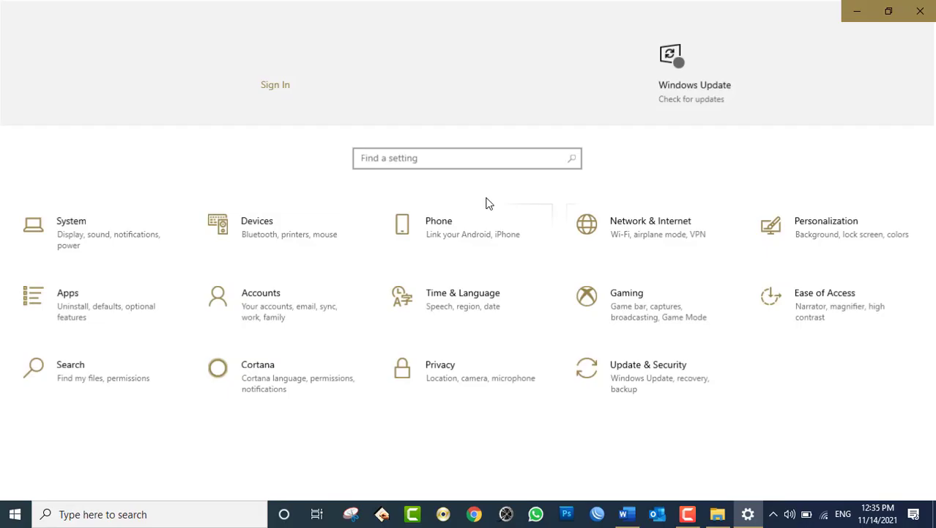
click(307, 227)
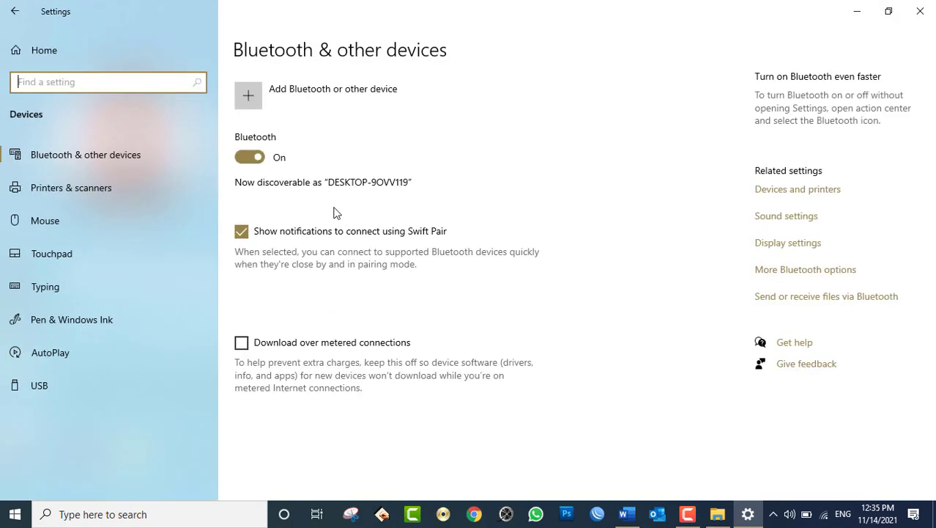
click(105, 338)
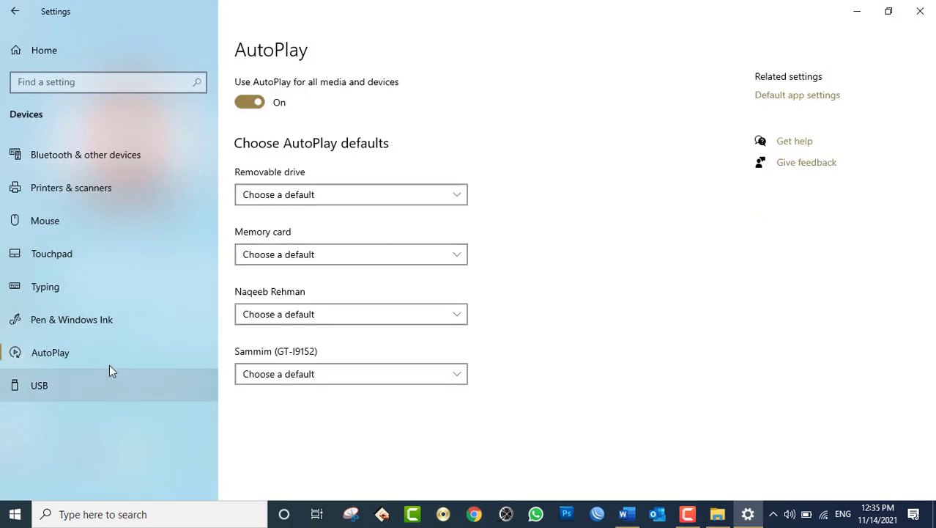
- Set Removable drive to 'Take no action', confirm the choice, and close Settings
click(305, 197)
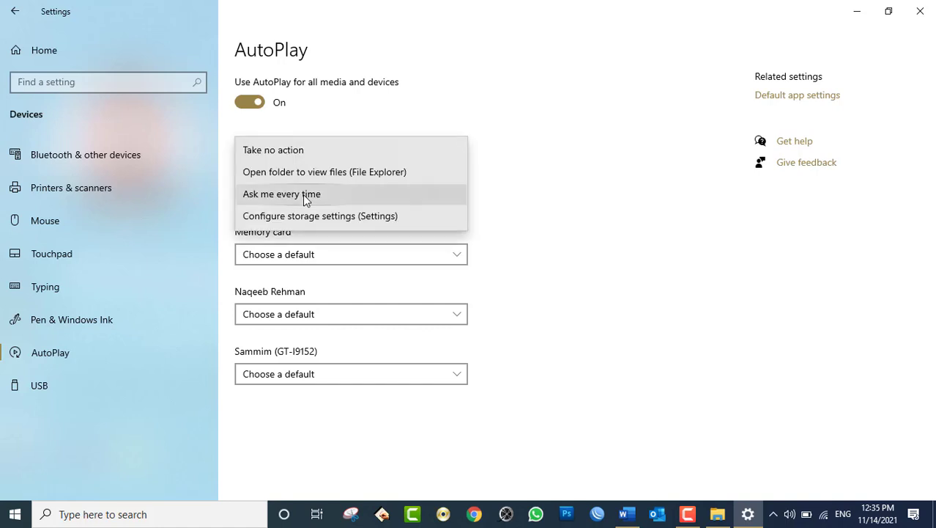
click(298, 151)
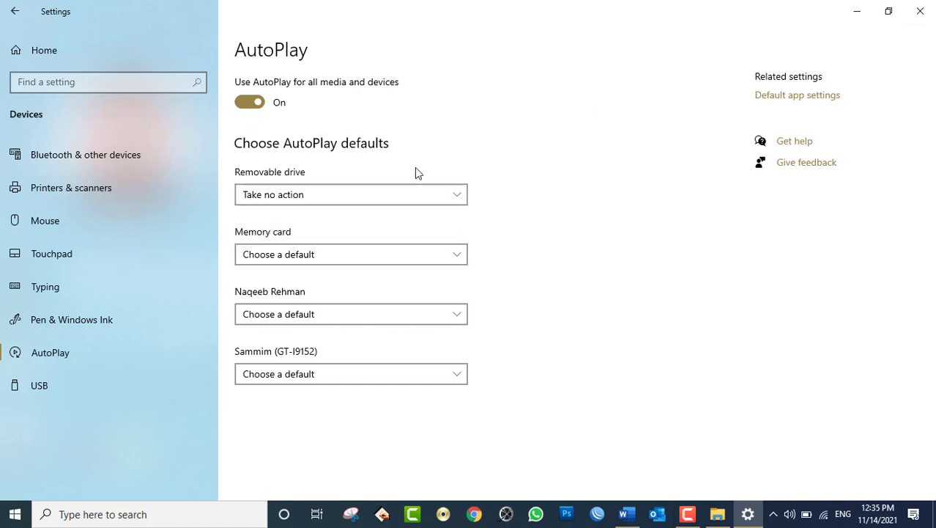
click(362, 196)
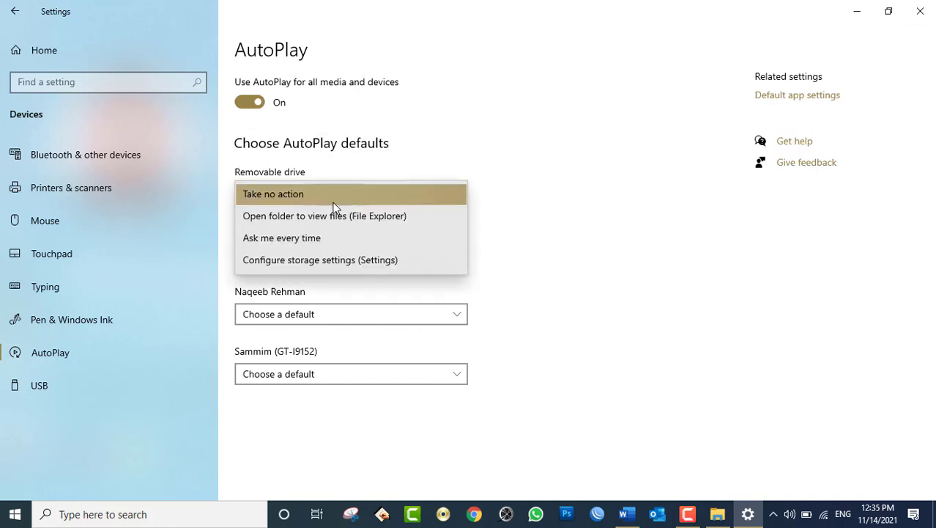
click(331, 197)
click(924, 12)
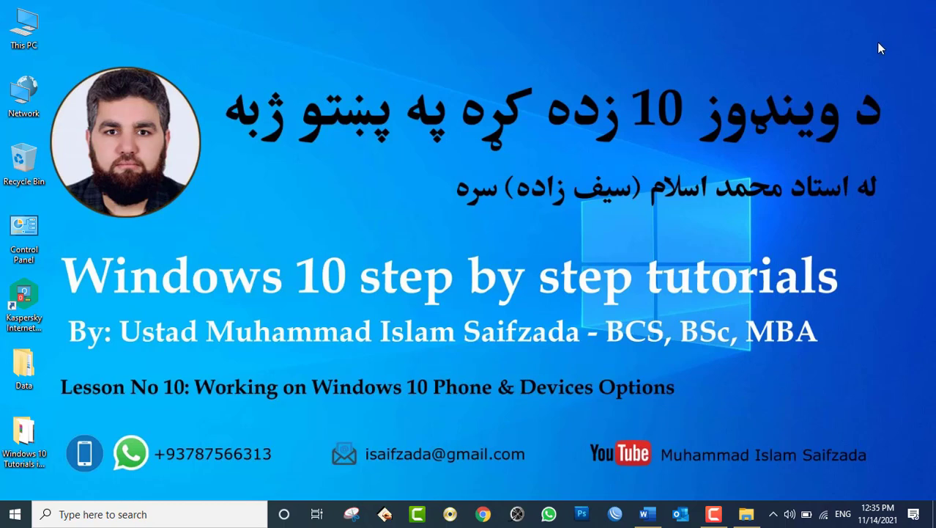
- Open This PC, view the 16 items on JM1_CPRA_X6 (H:), then close Explorer
double_click(29, 43)
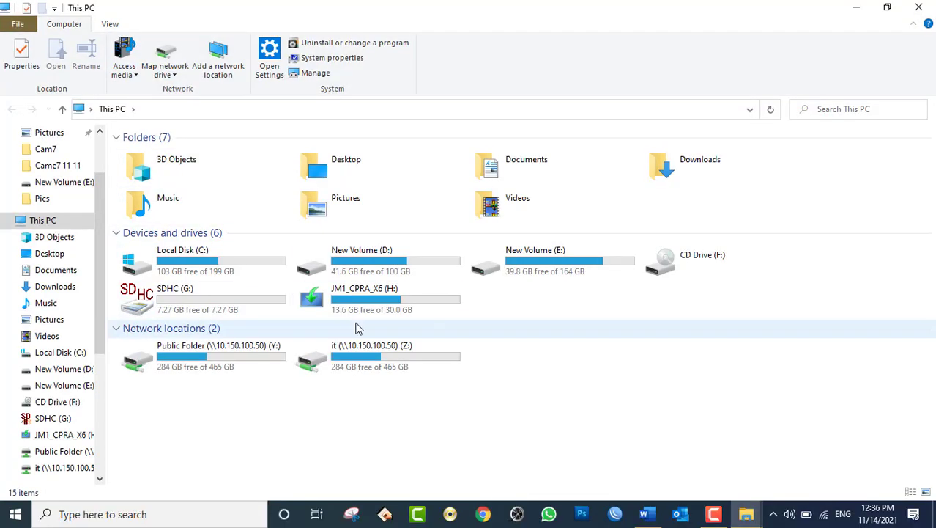
double_click(371, 300)
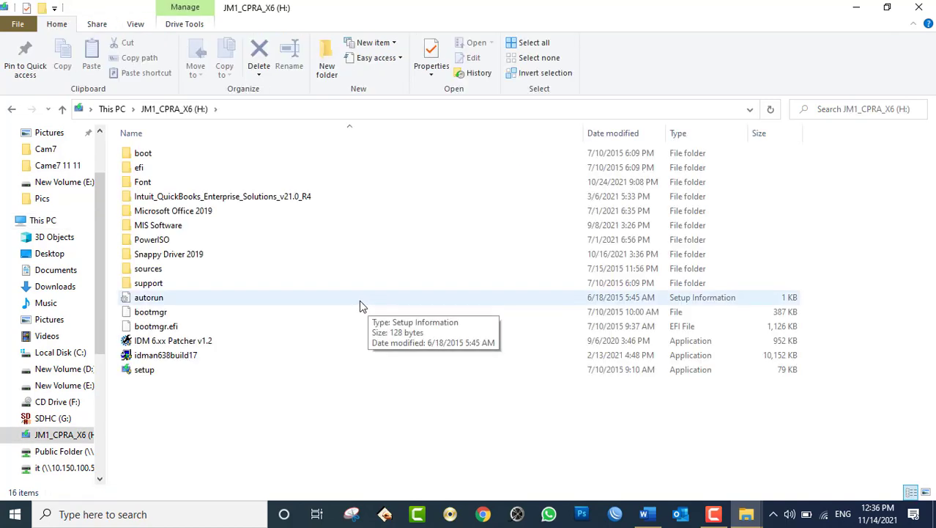
click(919, 7)
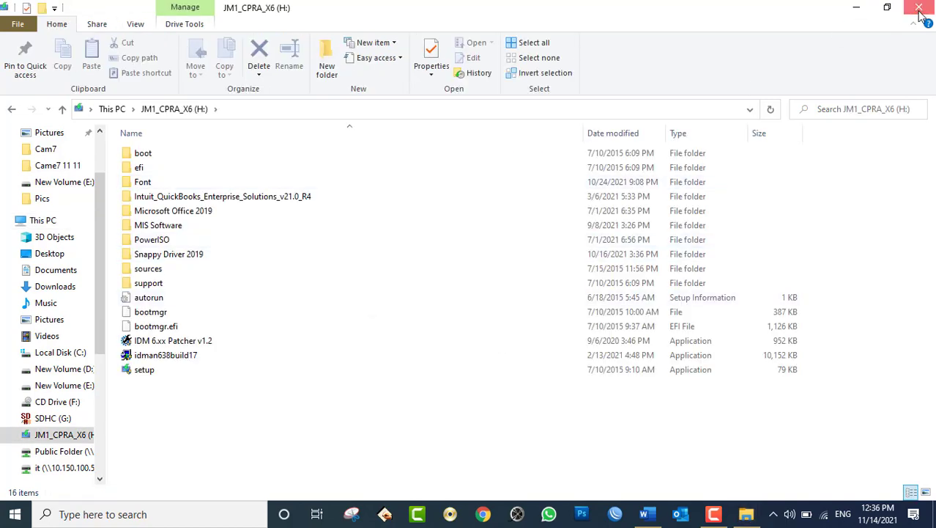
- Refresh the desktop and open the Start menu
right_click(288, 152)
click(325, 191)
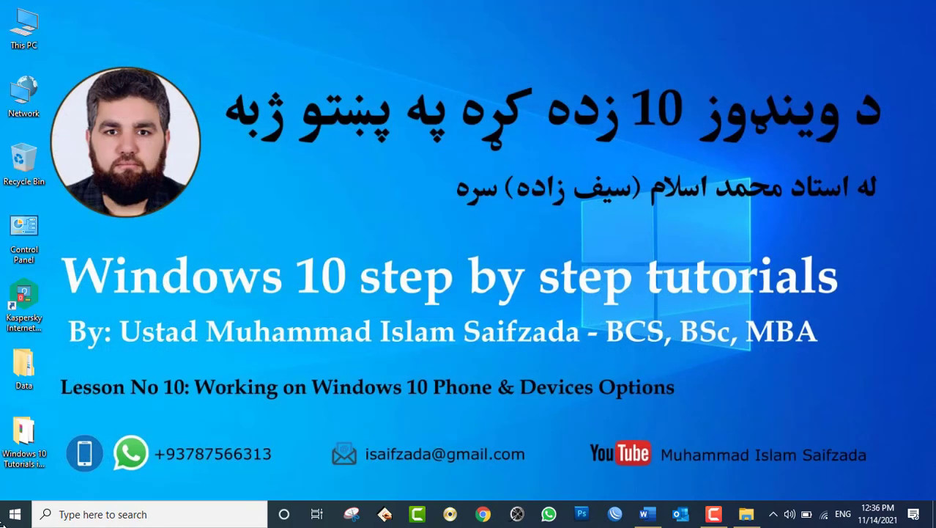
click(21, 514)
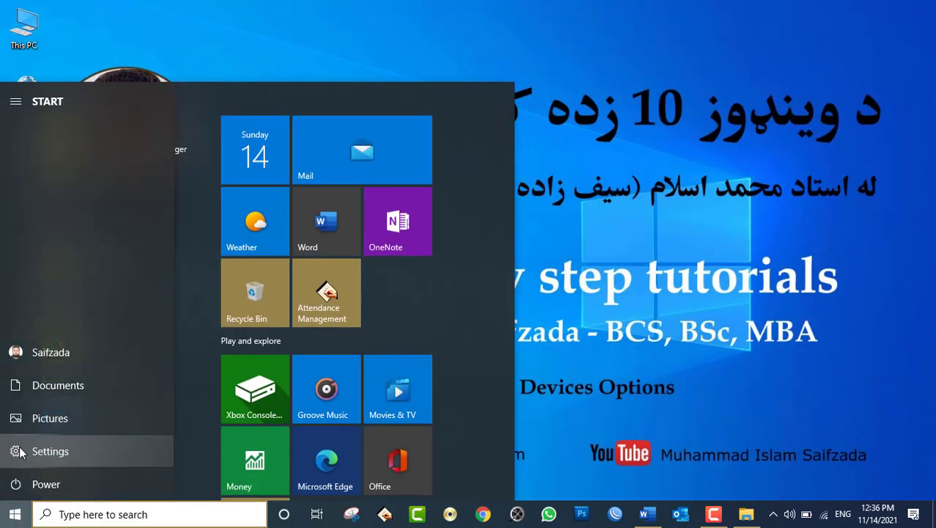
- Launch Settings to Devices > AutoPlay and set Memory card to 'Take no action'
click(21, 452)
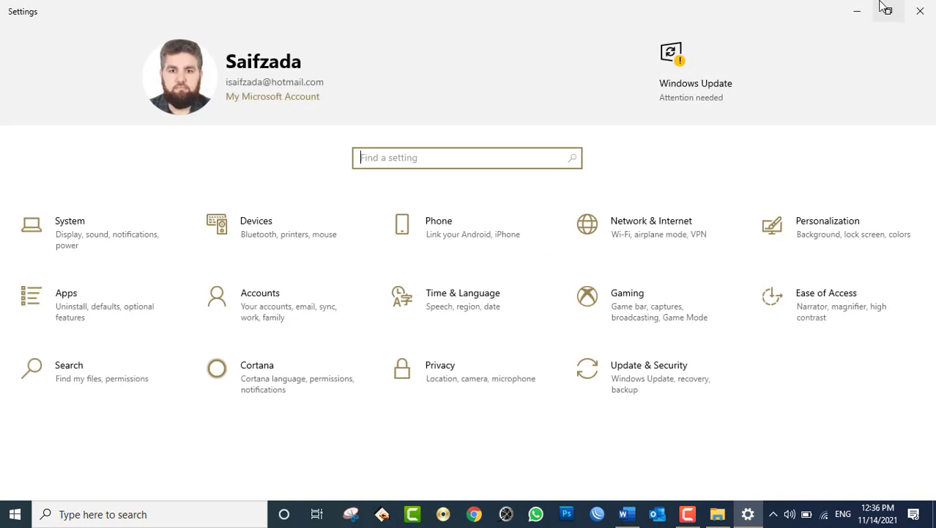
click(262, 248)
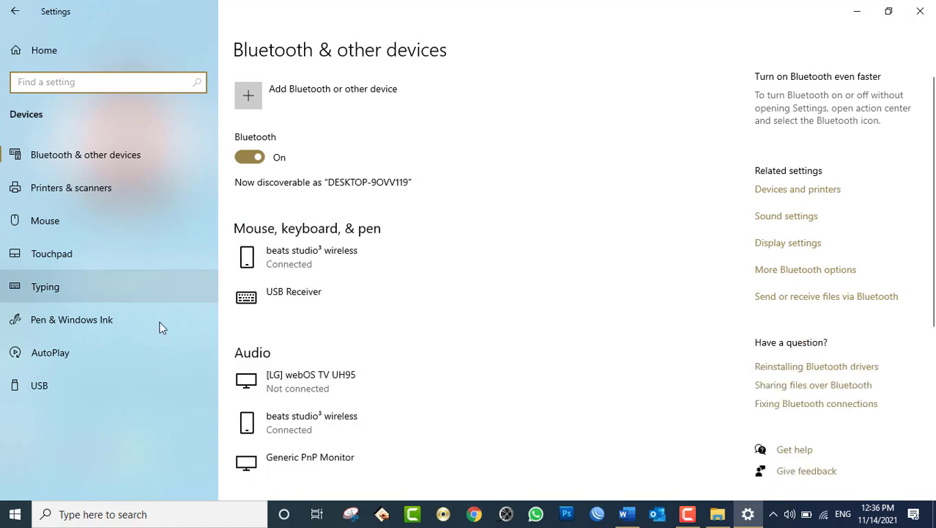
click(99, 350)
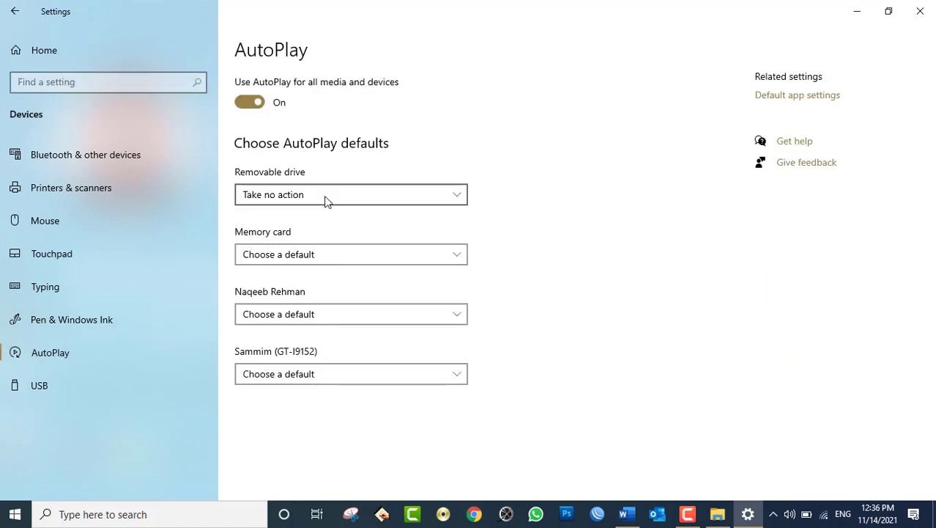
click(295, 255)
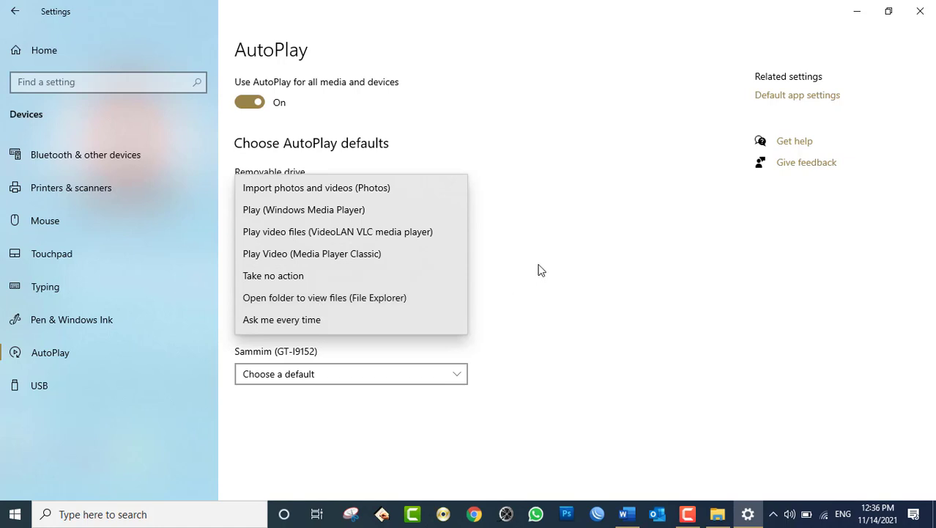
click(291, 279)
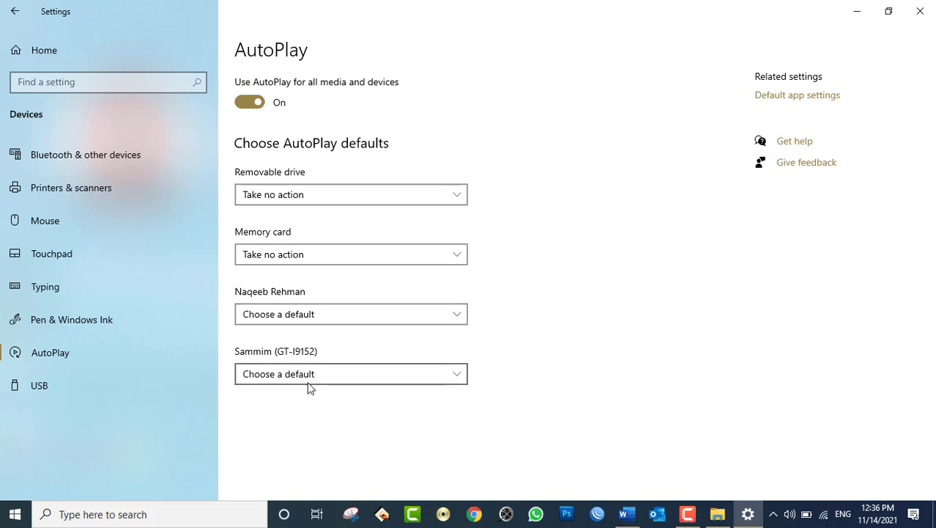
- Set both listed phones to 'Take no action' and show the USB settings page
click(279, 313)
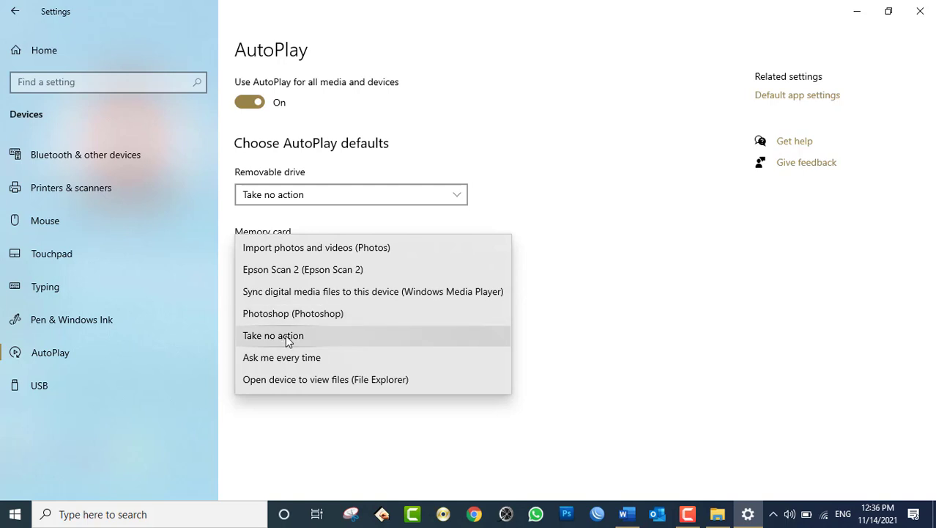
click(287, 334)
click(309, 378)
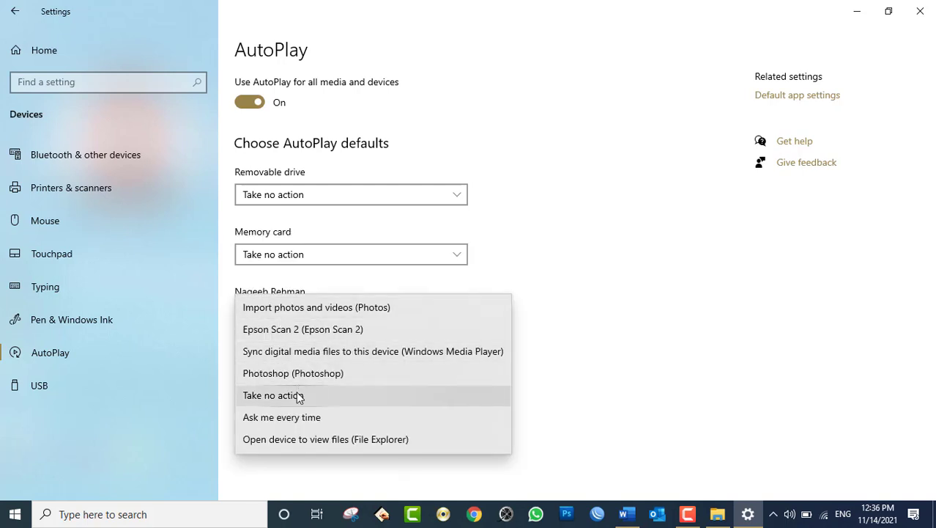
click(296, 394)
click(123, 393)
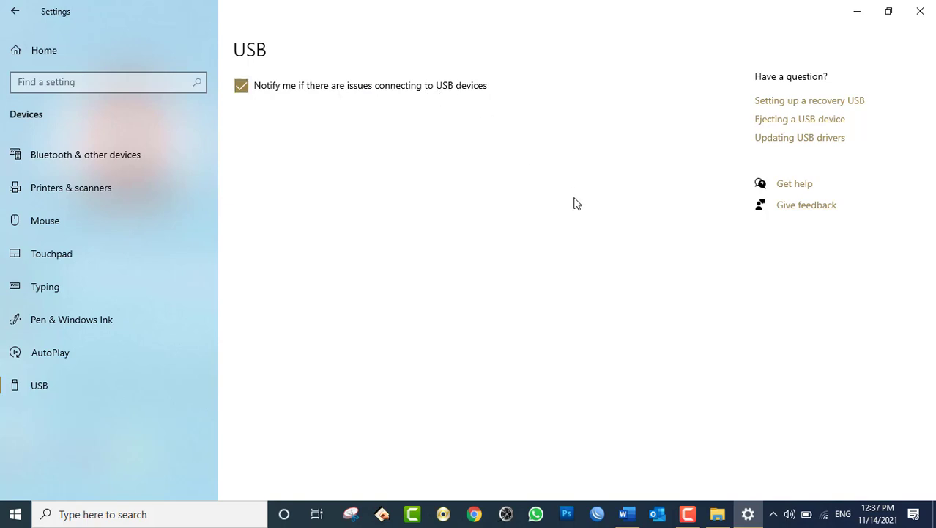
- Minimize Settings and refresh the desktop
click(748, 513)
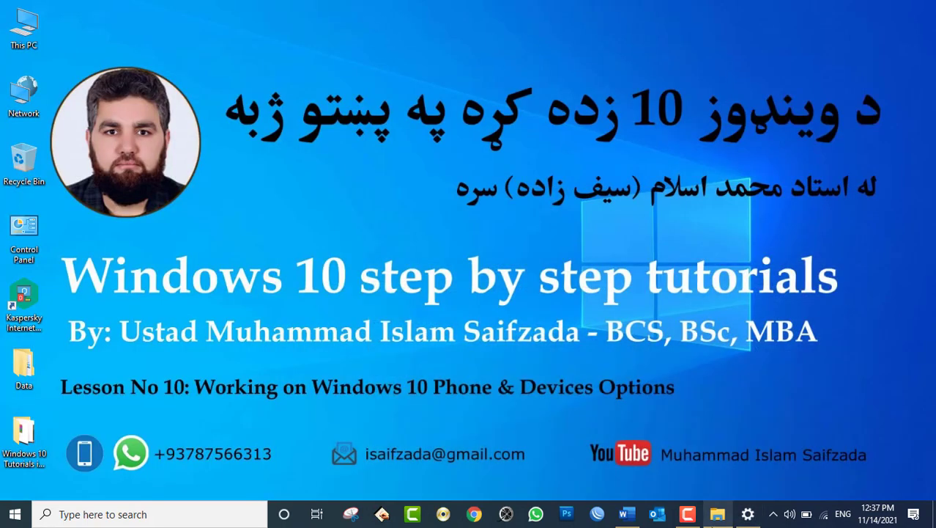
mouse_move(715, 525)
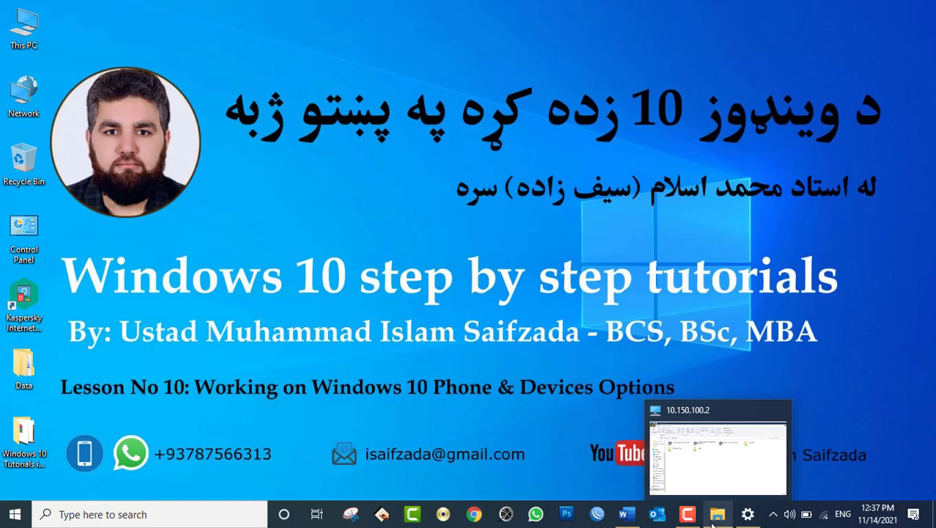
right_click(367, 183)
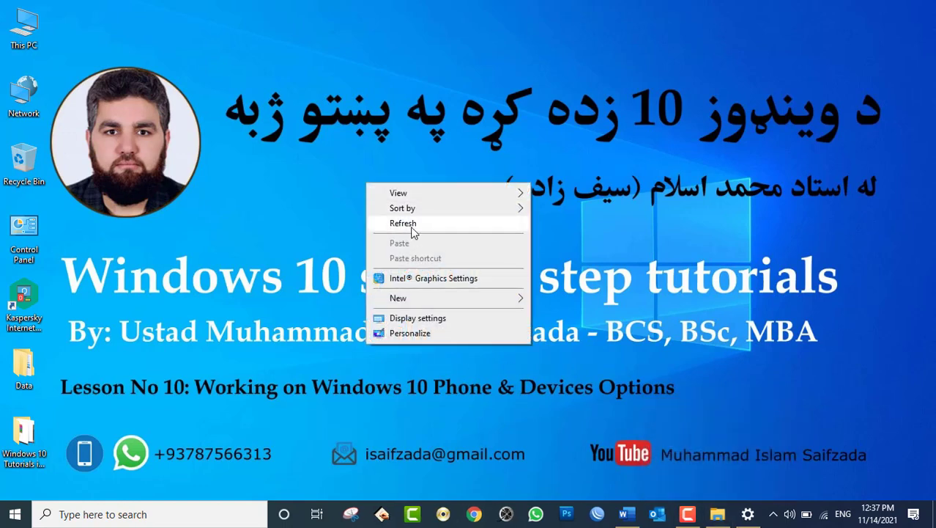
click(412, 230)
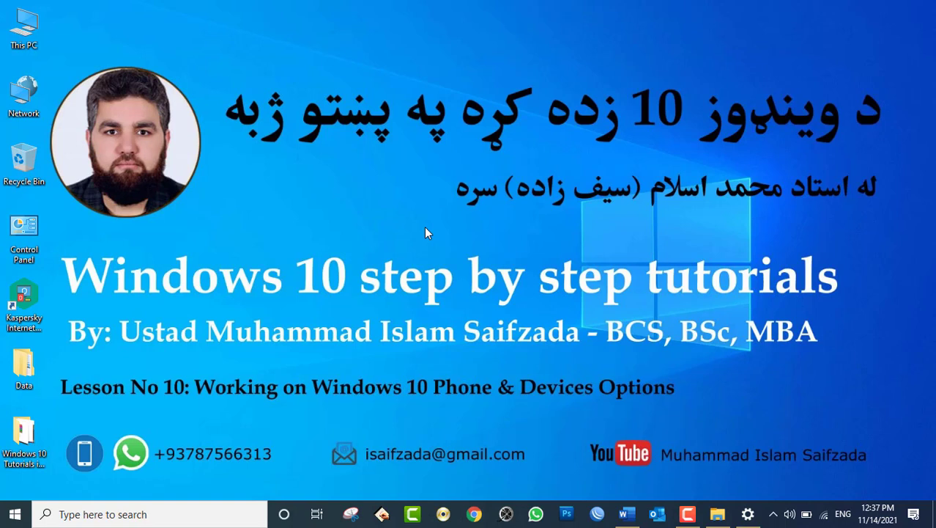